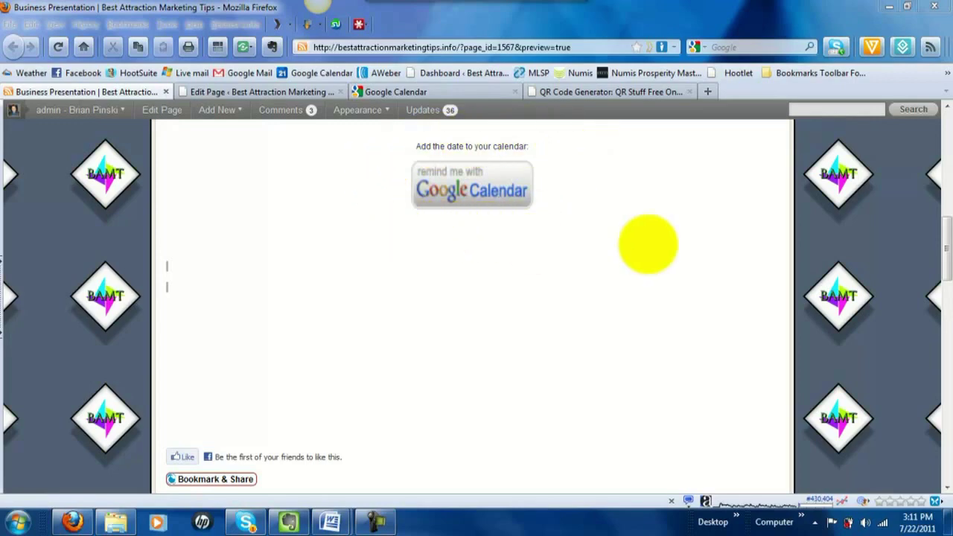
# - Scroll through the Business Presentation page to review its event title, date and time
pyautogui.scroll(15, 659, 268)
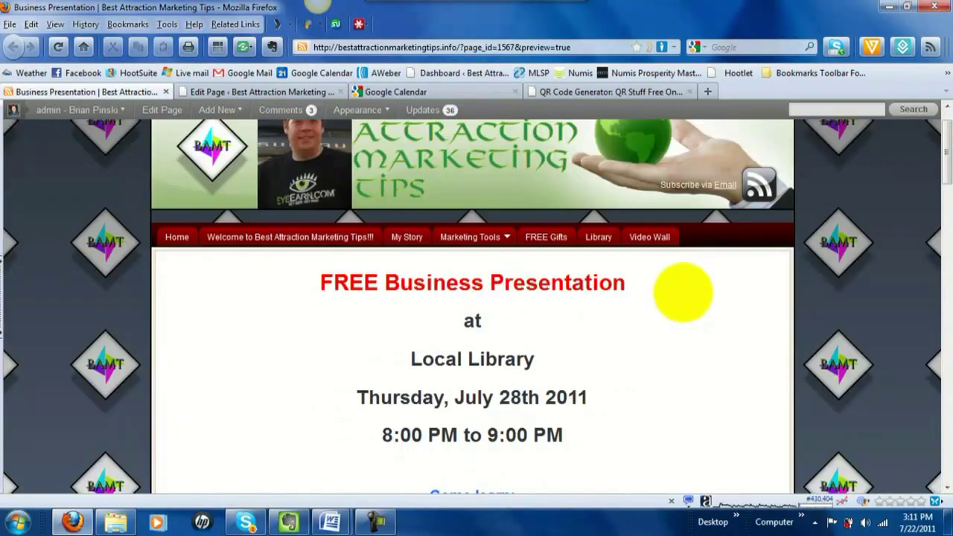
pyautogui.scroll(1, 683, 293)
pyautogui.scroll(-3, 696, 313)
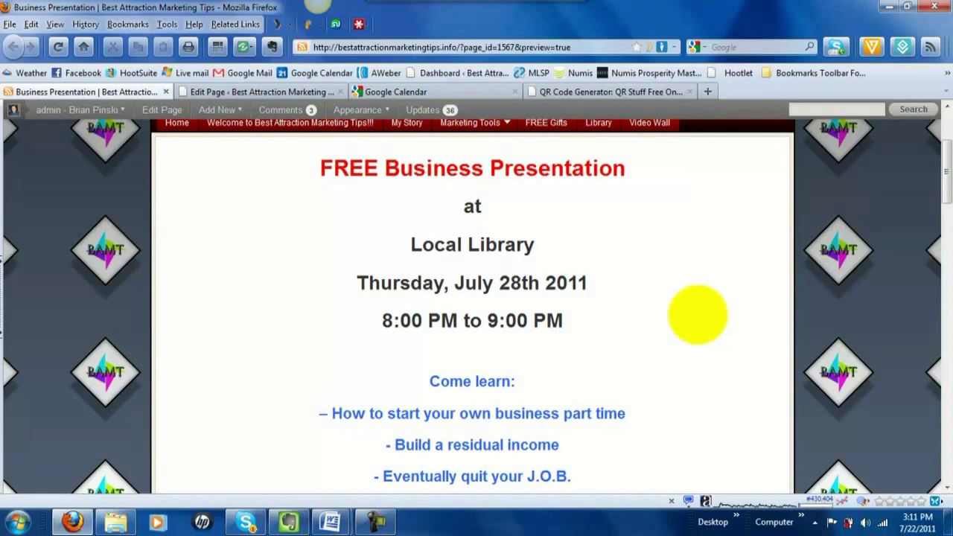
pyautogui.scroll(-4, 692, 315)
pyautogui.scroll(-1, 677, 317)
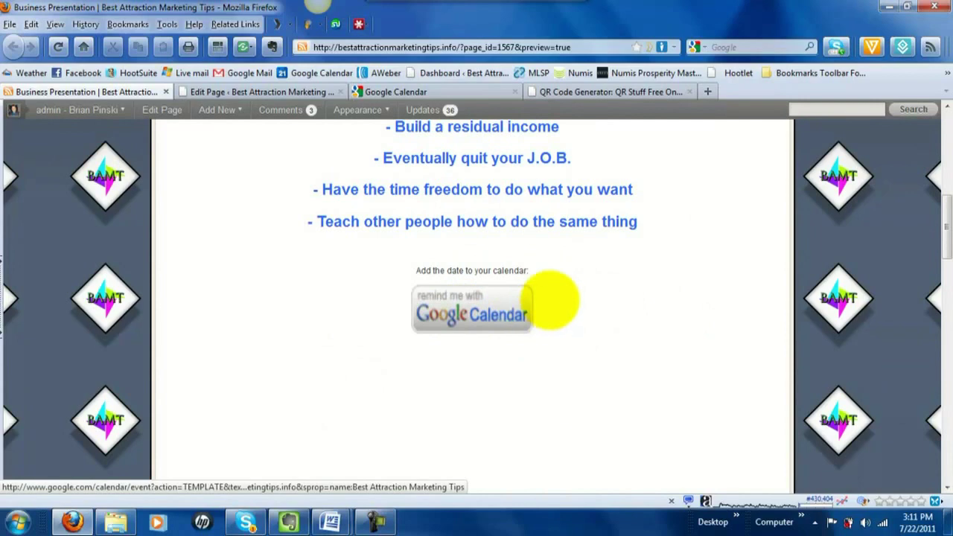
pyautogui.scroll(8, 674, 296)
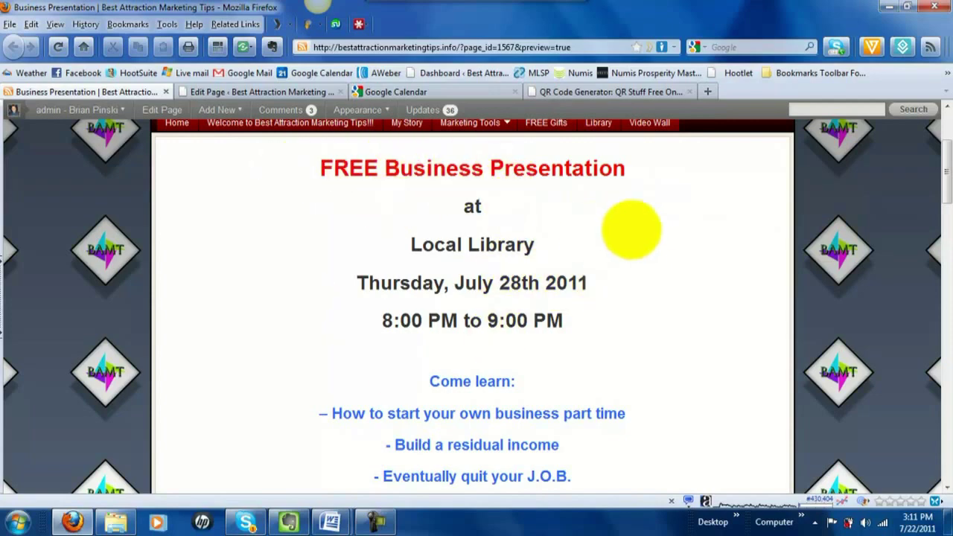
pyautogui.scroll(-3, 681, 255)
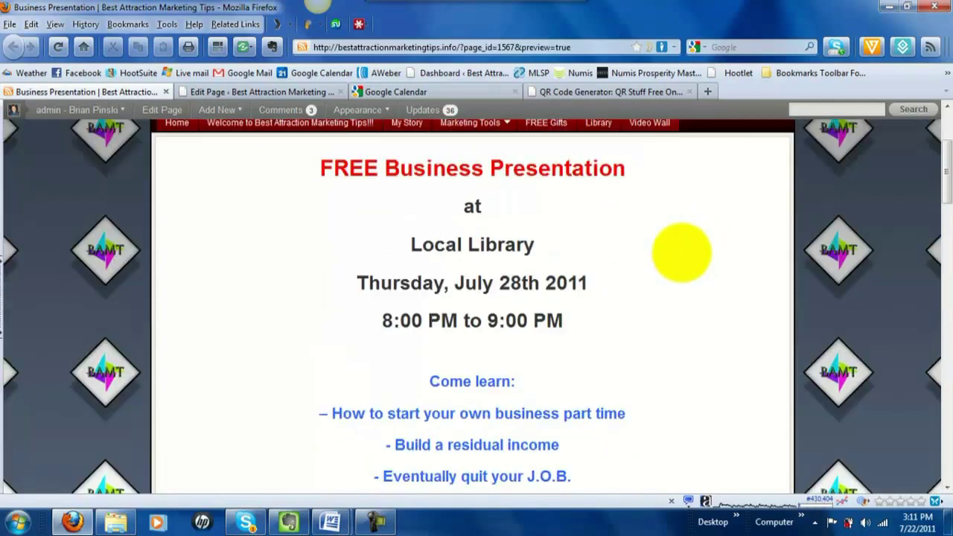
pyautogui.scroll(5, 681, 255)
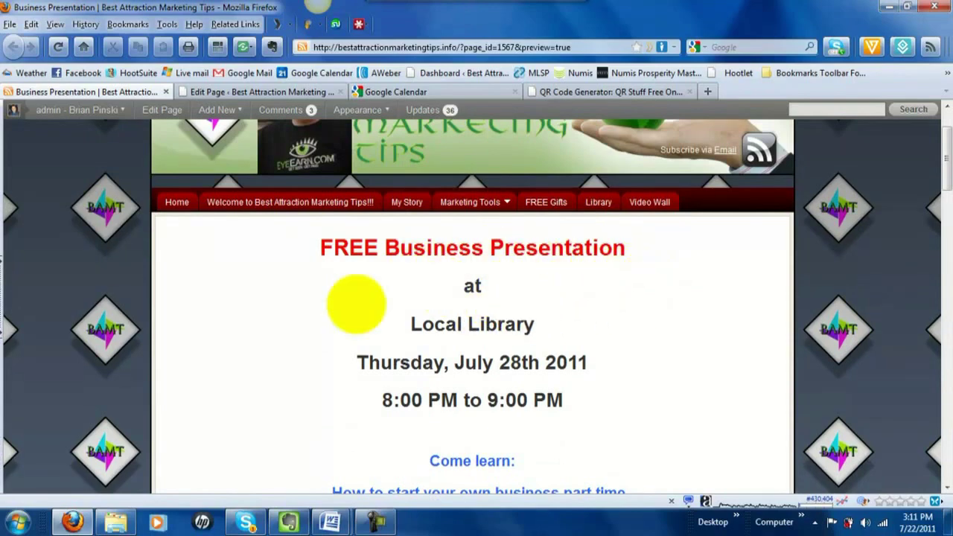
pyautogui.scroll(-2, 646, 233)
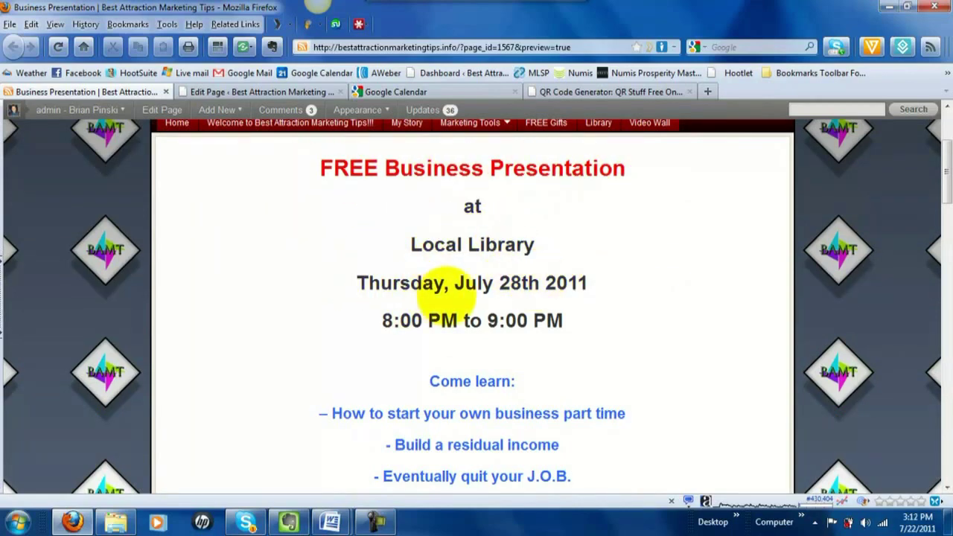
pyautogui.scroll(-2, 633, 306)
pyautogui.scroll(-2, 647, 297)
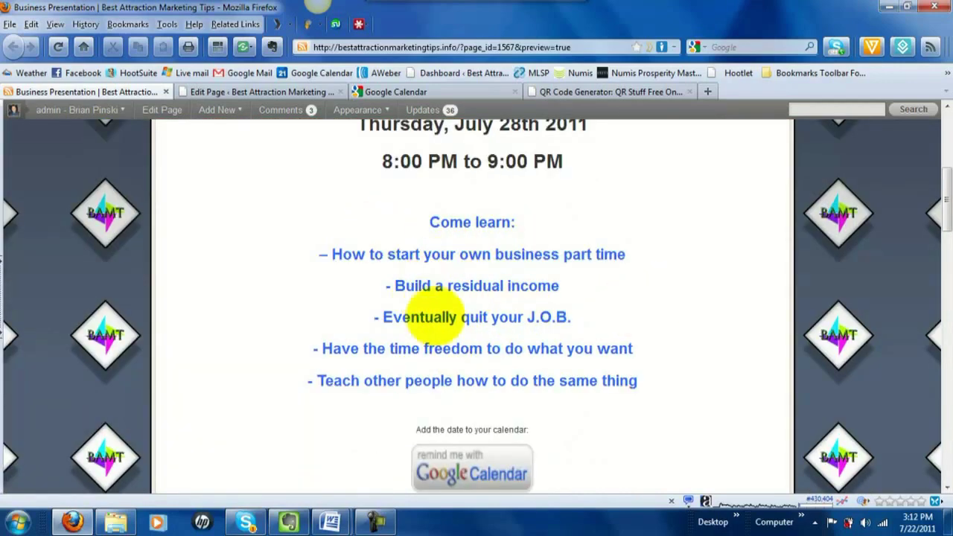
pyautogui.scroll(-2, 663, 257)
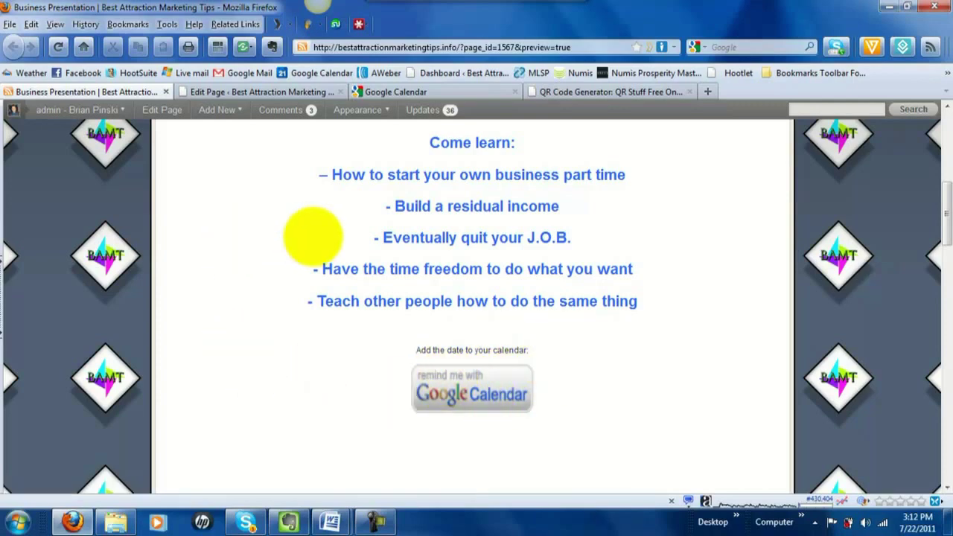
pyautogui.scroll(2, 281, 271)
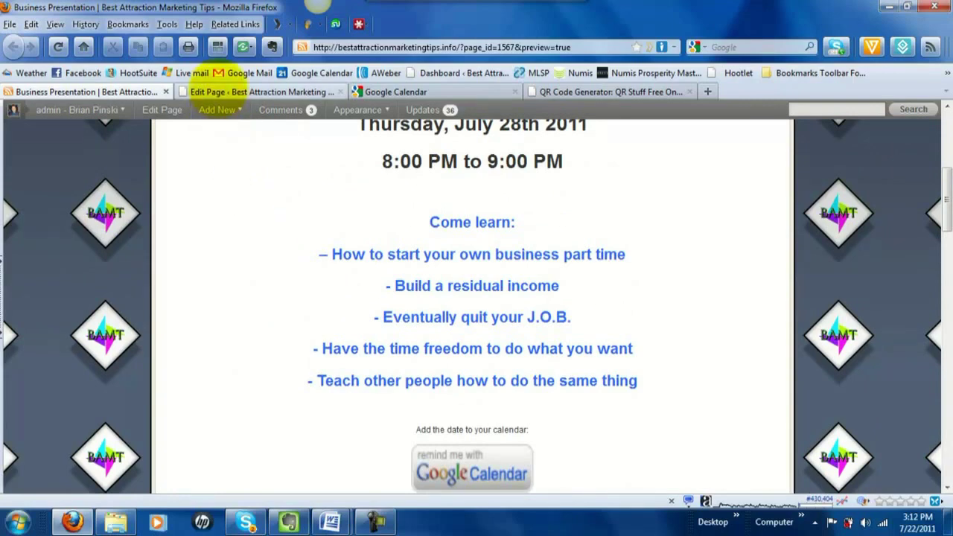
# - Open the Business Presentation page in the editor and scroll through its content
pyautogui.click(219, 90)
pyautogui.scroll(2, 592, 317)
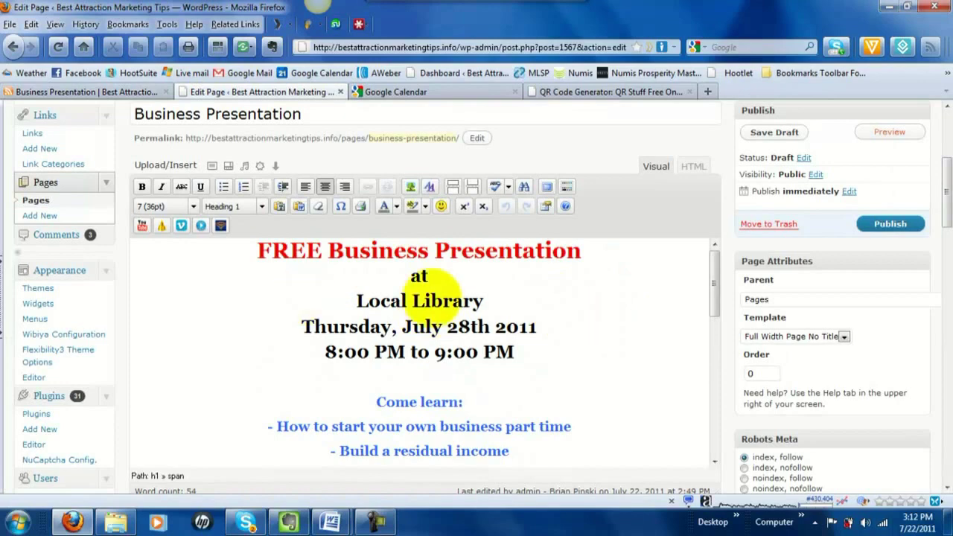
pyautogui.scroll(-2, 522, 328)
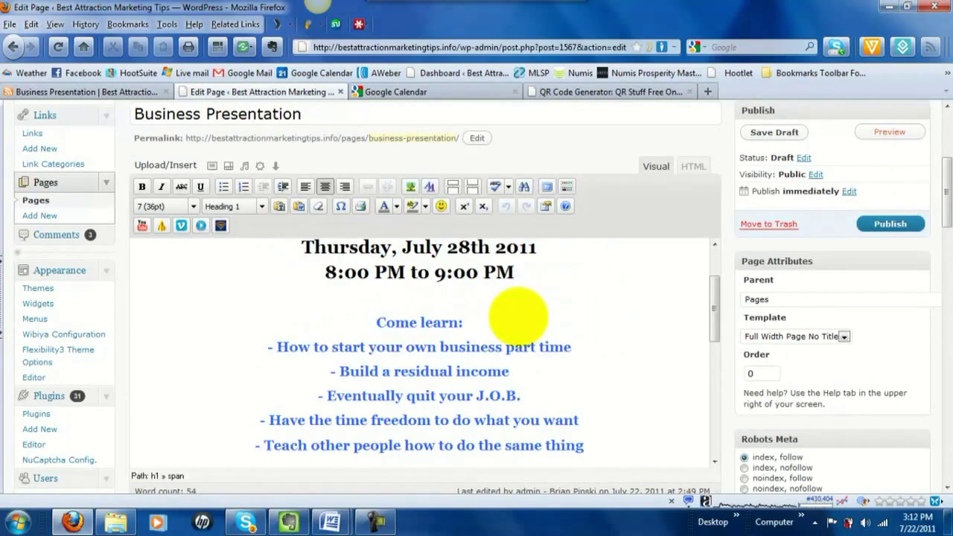
pyautogui.scroll(-2, 610, 350)
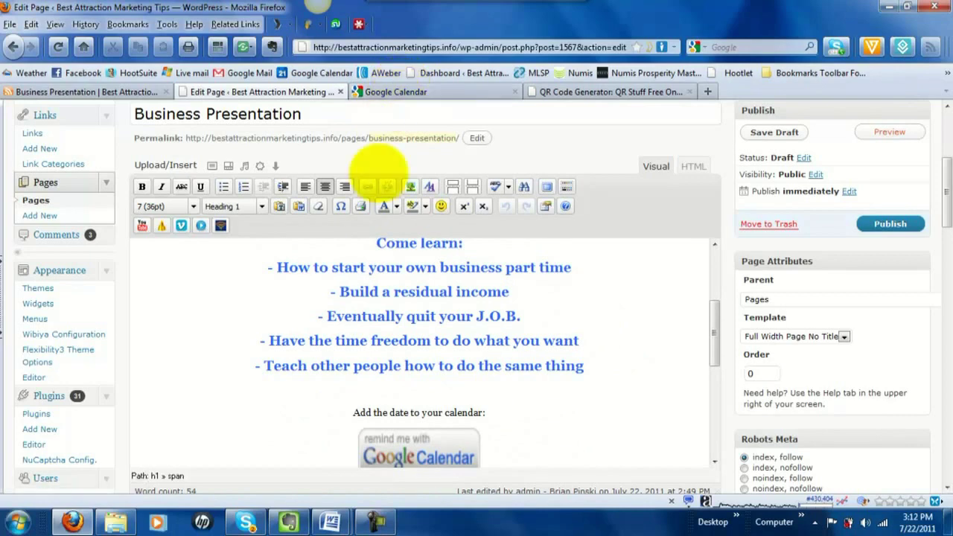
pyautogui.scroll(2, 394, 318)
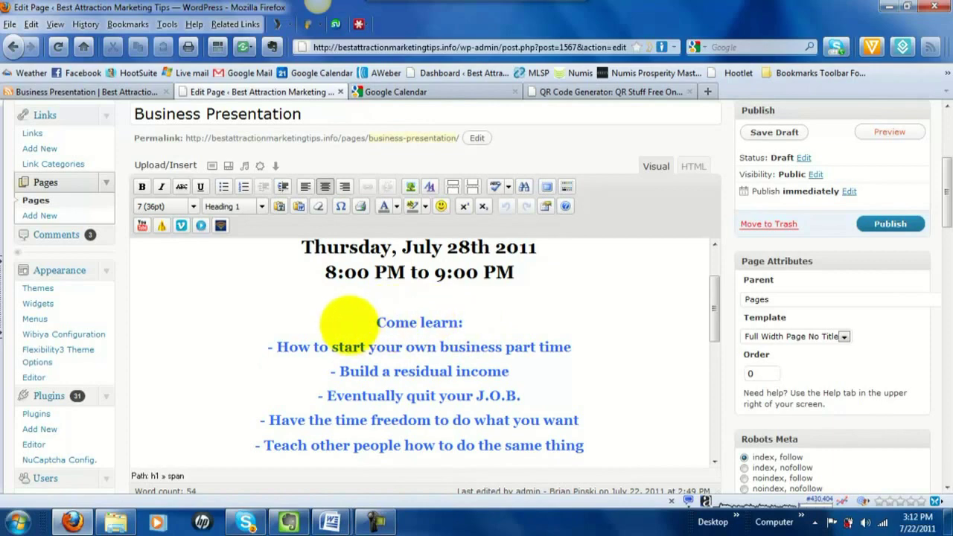
# - Select the 'Come learn' bullet list text and bring up the Google Calendar Event Publisher Guide
pyautogui.moveTo(361, 317); pyautogui.dragTo(585, 440)
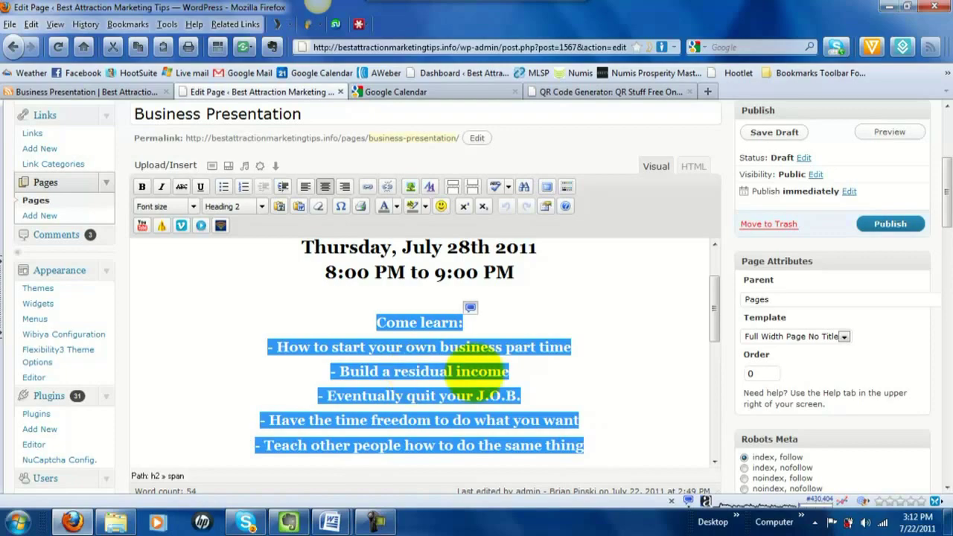
pyautogui.scroll(-2, 635, 367)
pyautogui.scroll(4, 634, 367)
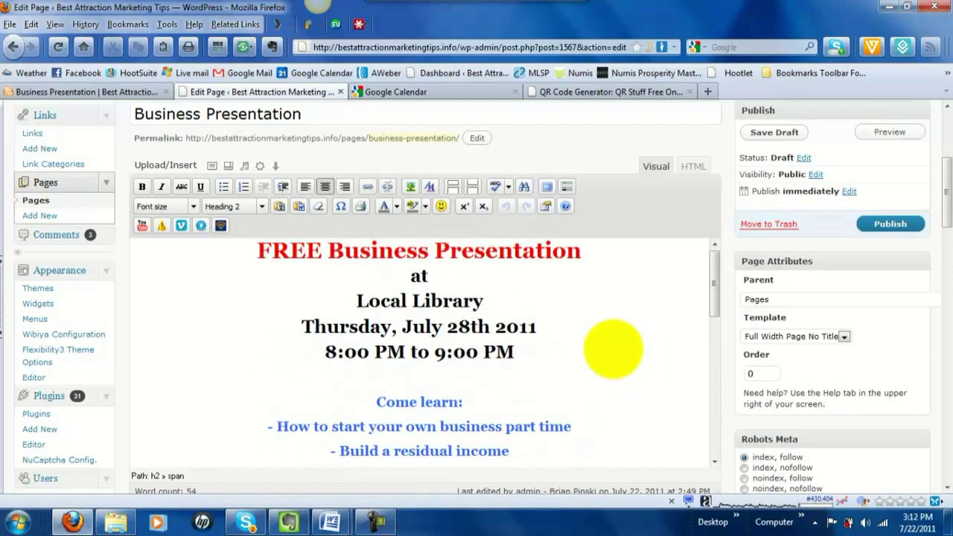
pyautogui.click(380, 91)
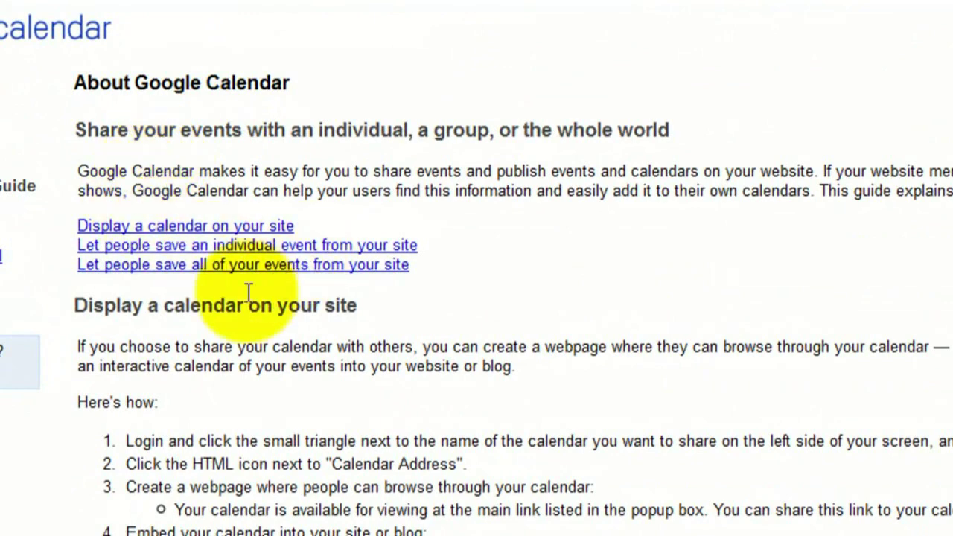
# - Scroll the guide down to the event form with Business Presentation, Local Library, 28 Jul 2011, 20:00–21:00
pyautogui.scroll(-3, 244, 336)
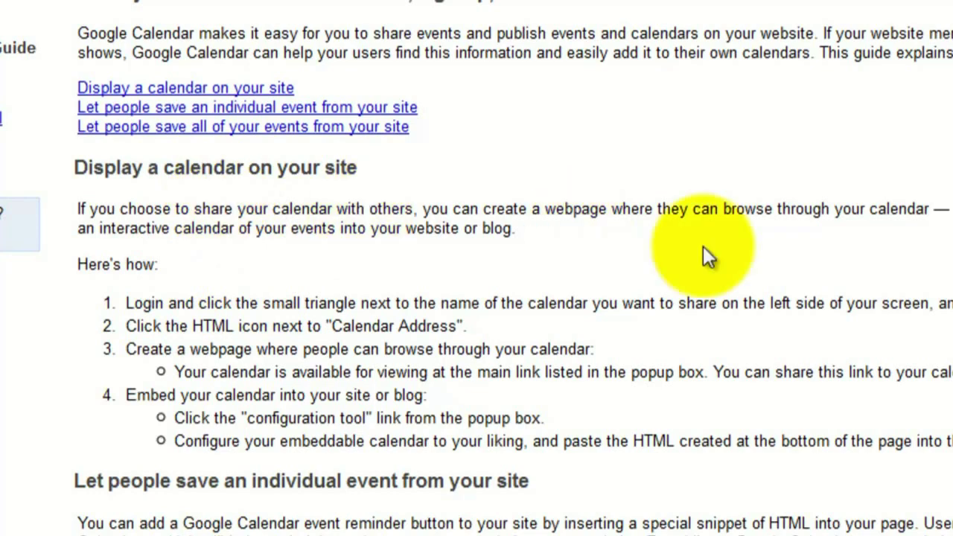
pyautogui.scroll(-3, 566, 391)
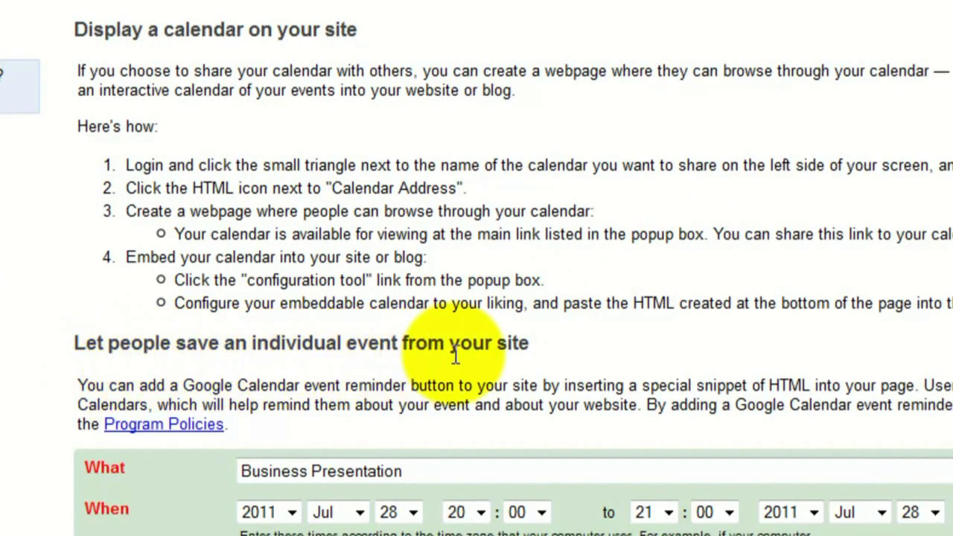
pyautogui.scroll(-6, 432, 362)
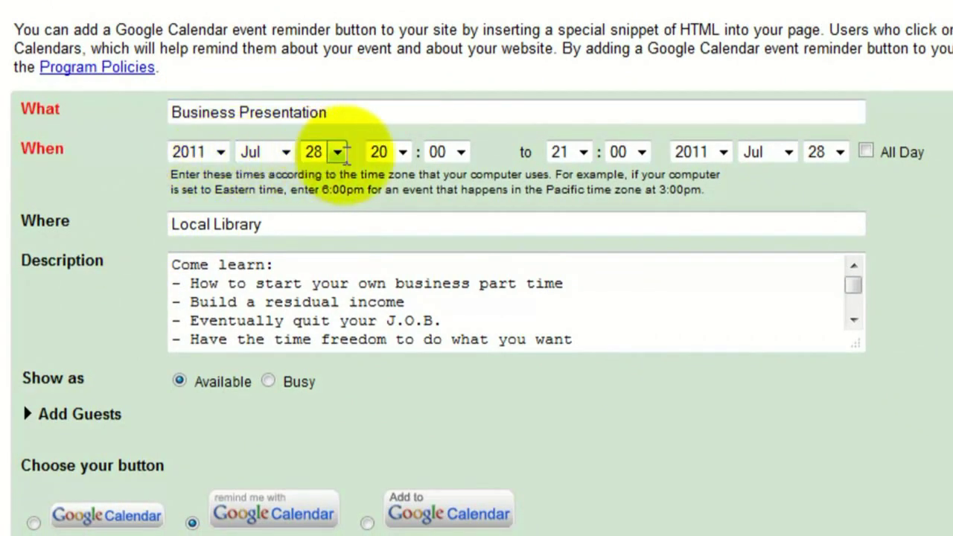
pyautogui.click(401, 152)
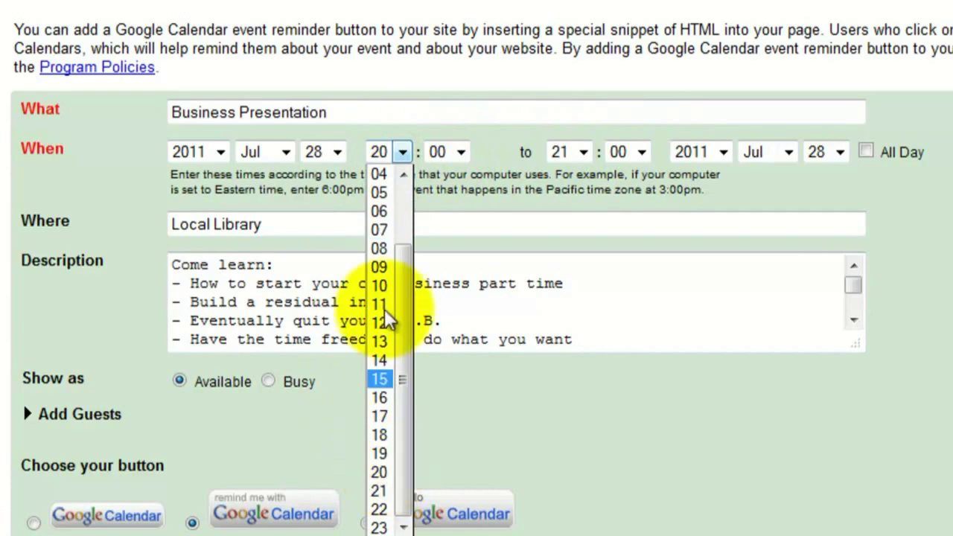
pyautogui.click(399, 150)
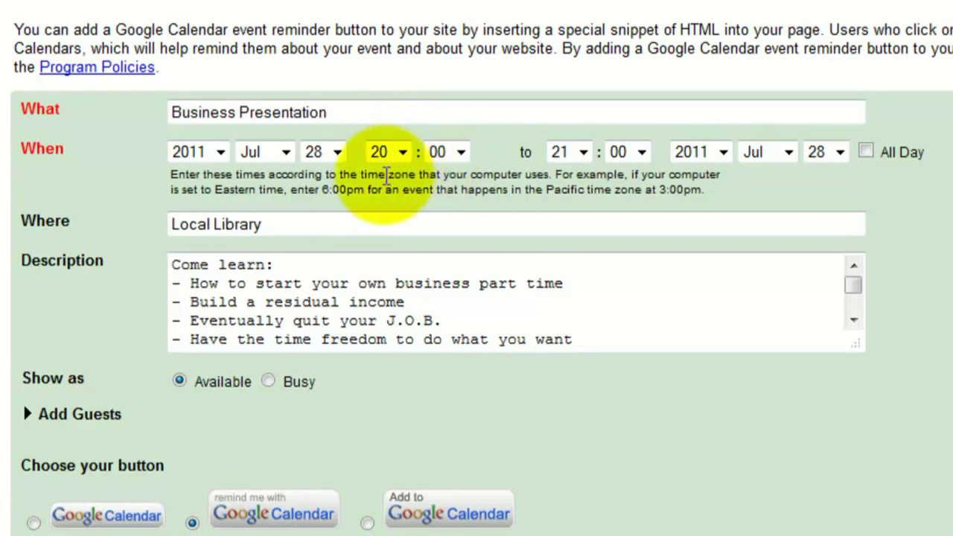
pyautogui.click(406, 153)
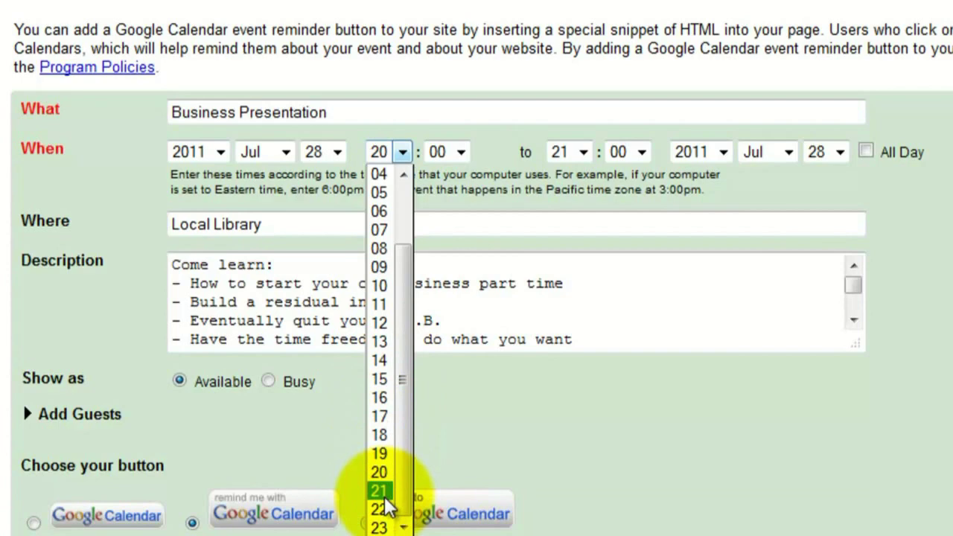
pyautogui.click(474, 153)
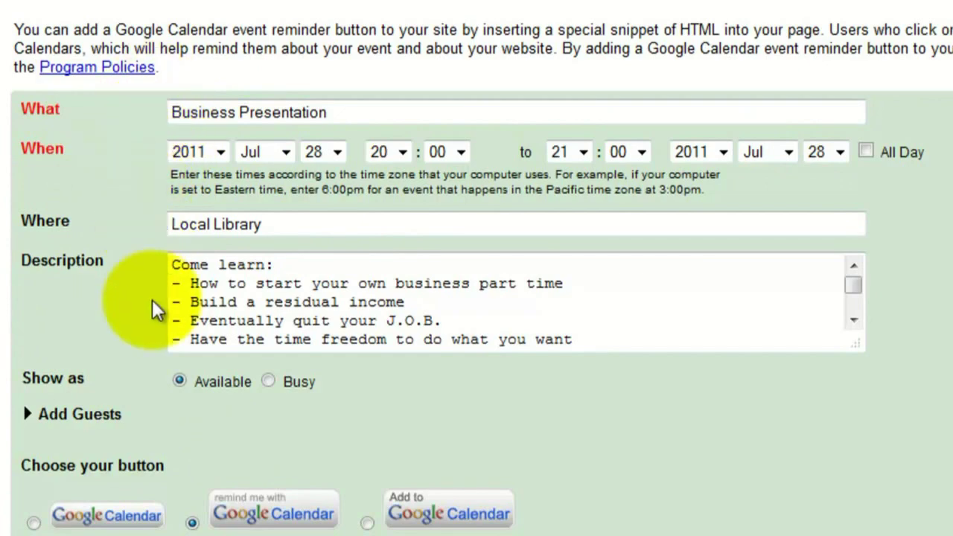
pyautogui.click(229, 217)
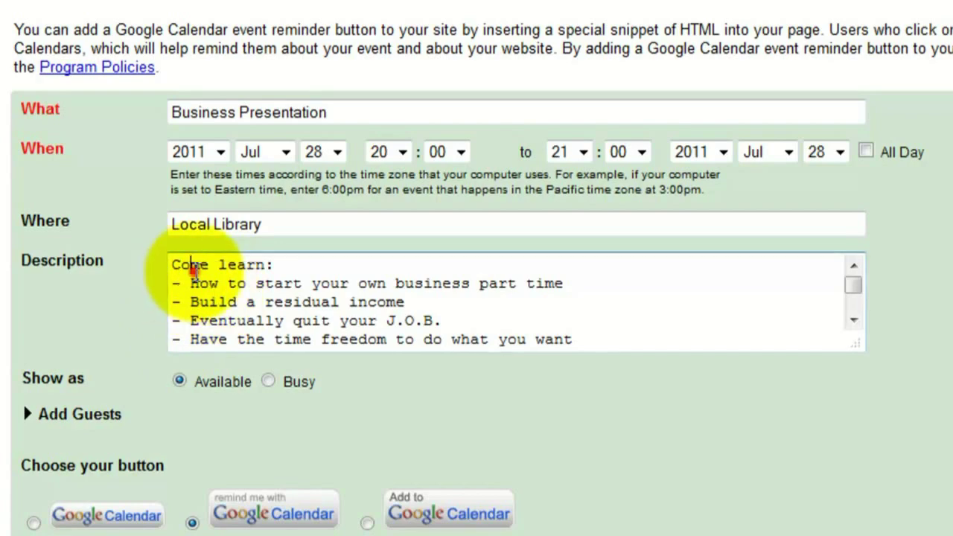
# - Generate the reminder button's HTML code and test the 'remind me' preview button
pyautogui.scroll(-5, 195, 268)
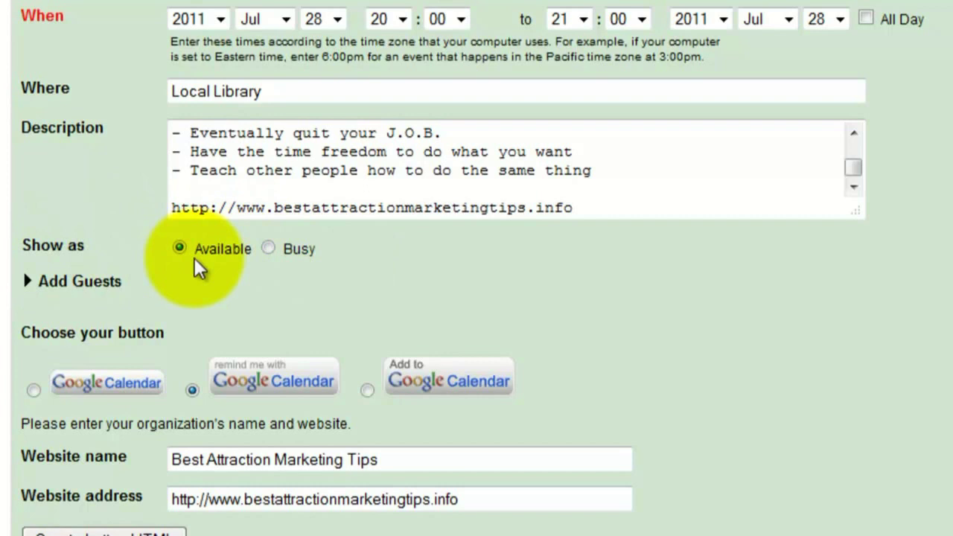
pyautogui.scroll(-3, 224, 238)
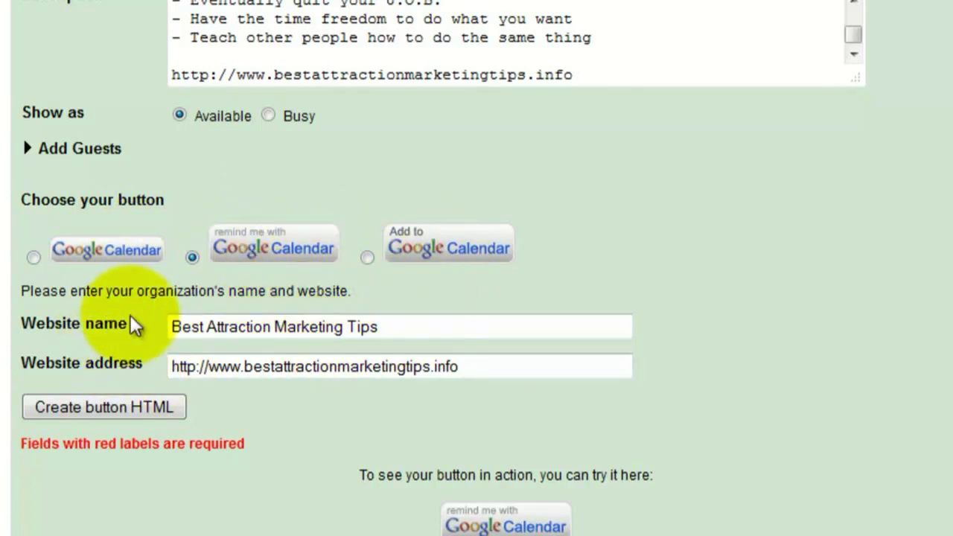
pyautogui.scroll(-3, 131, 320)
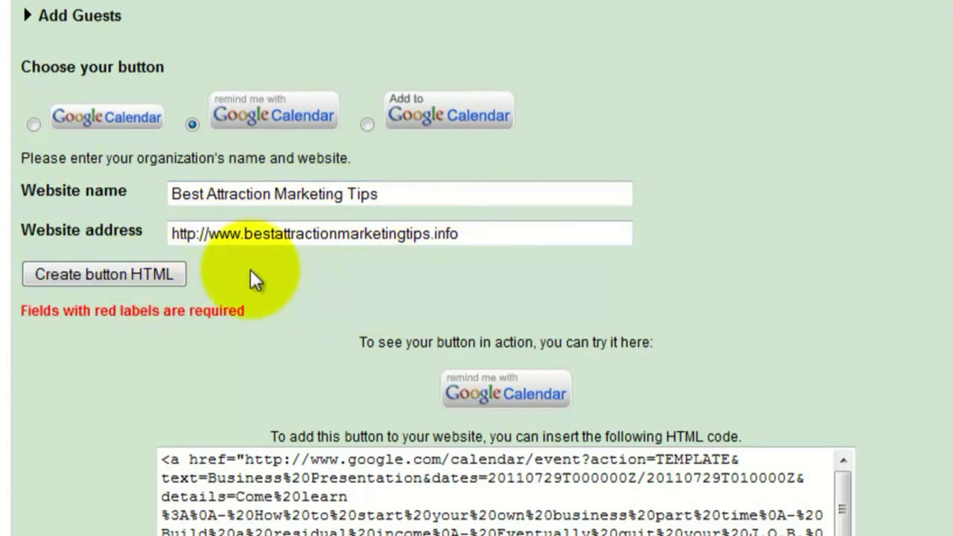
pyautogui.click(187, 273)
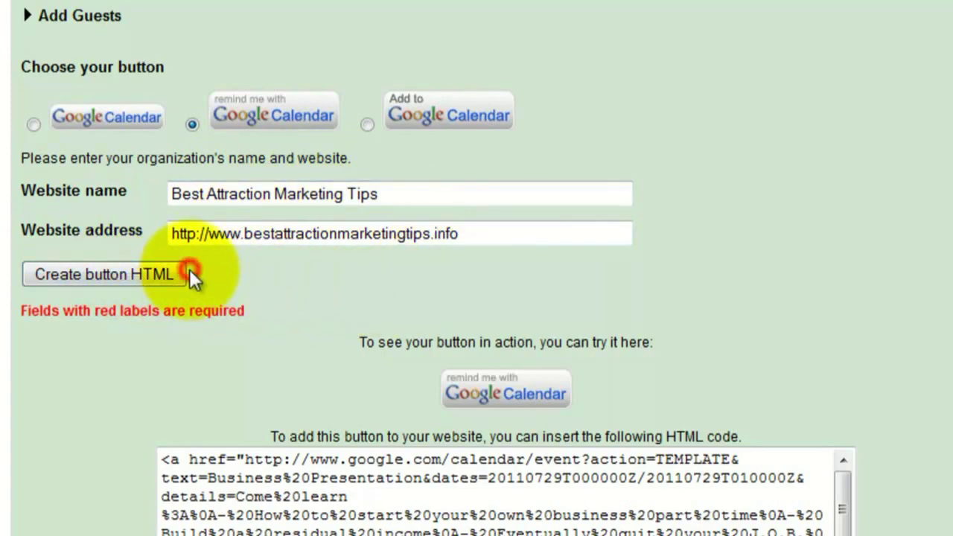
pyautogui.scroll(-3, 260, 303)
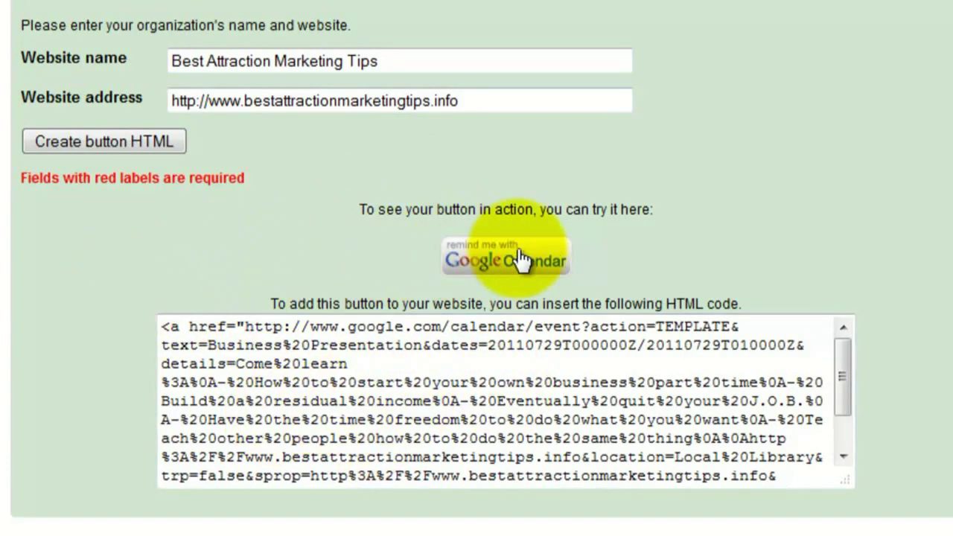
pyautogui.click(504, 260)
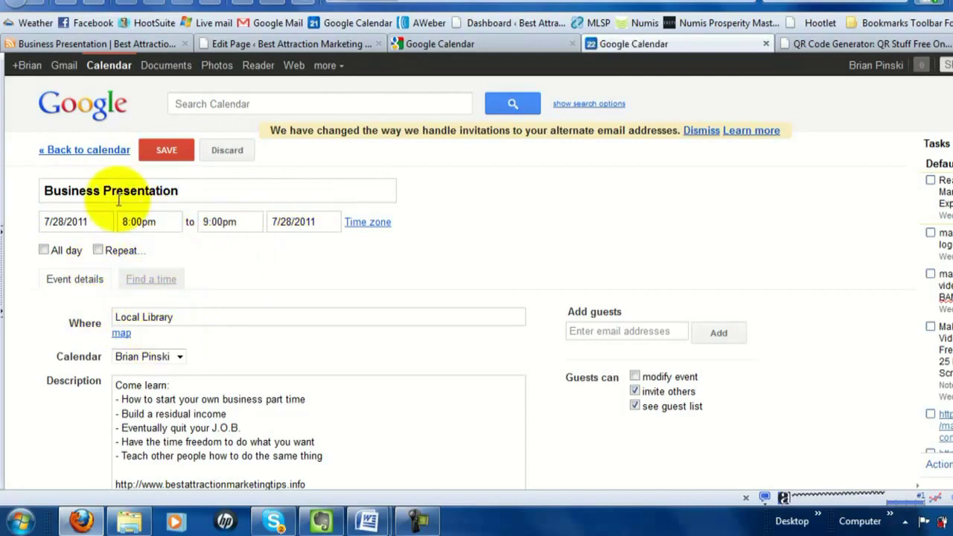
# - Review the prefilled event's Come learn description, 10-minute pop-up reminder and Busy status
pyautogui.scroll(-2, 108, 386)
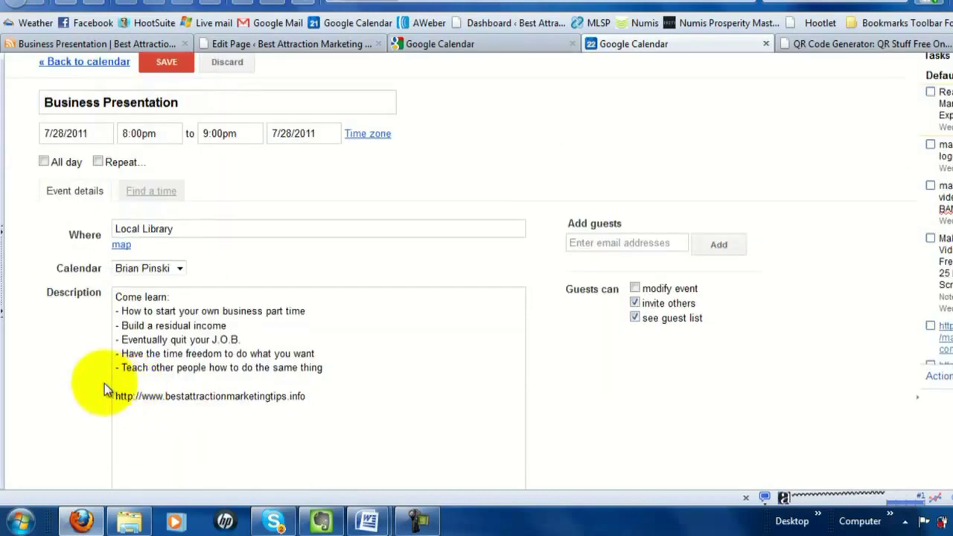
pyautogui.scroll(-4, 139, 379)
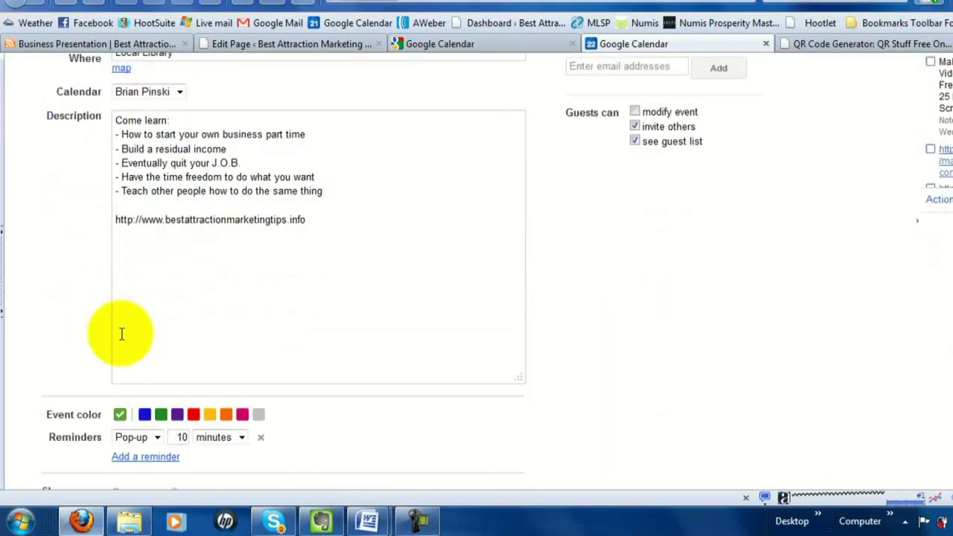
pyautogui.scroll(-2, 44, 368)
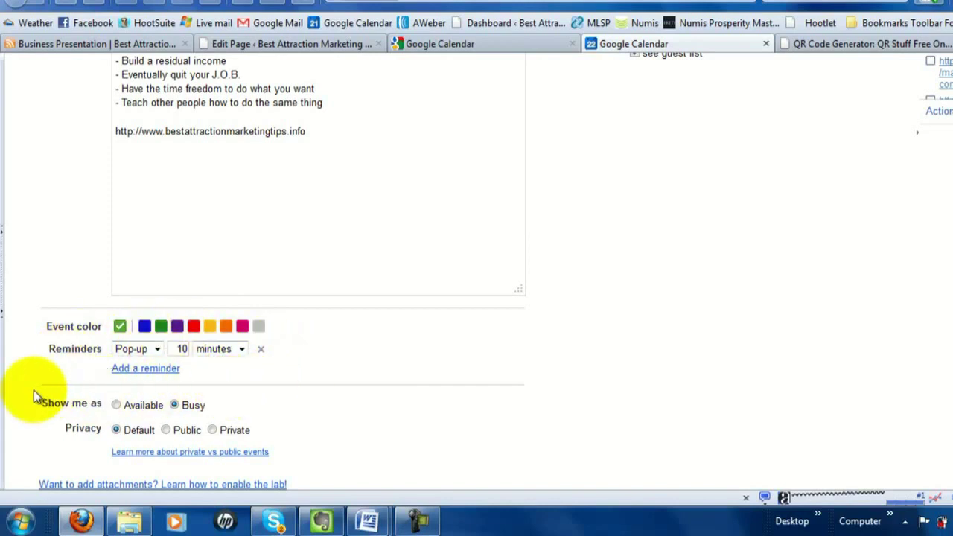
pyautogui.scroll(5, 113, 255)
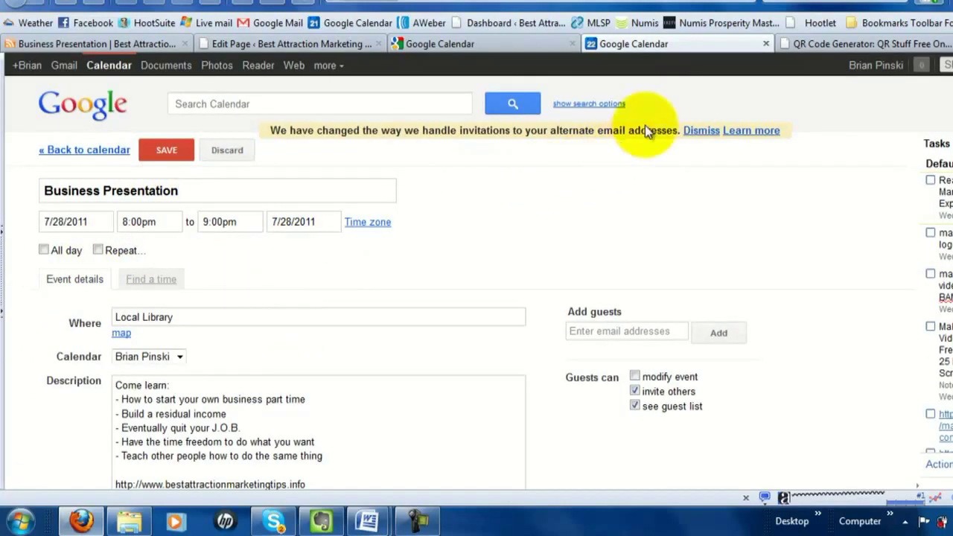
# - Close the event test tab and copy the full generated remind-me button HTML code
pyautogui.click(766, 44)
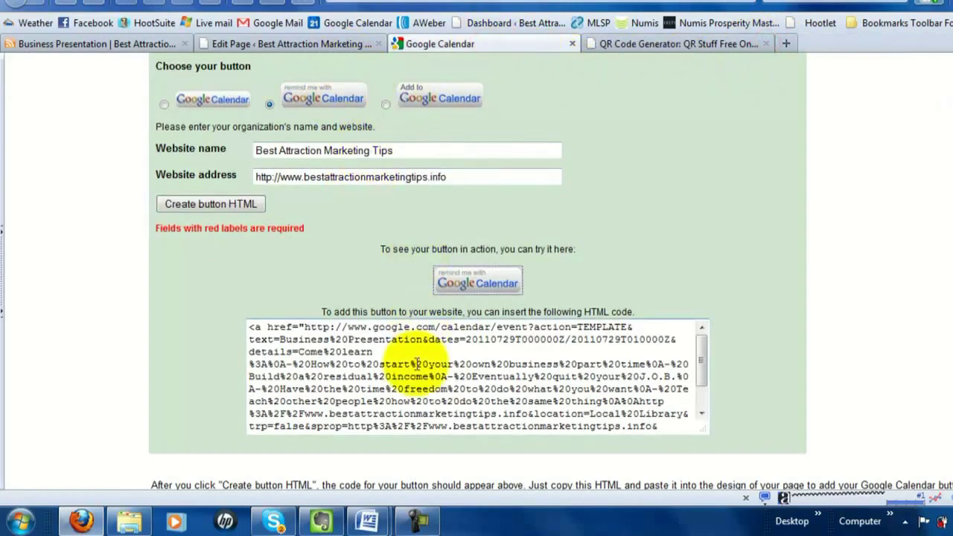
pyautogui.moveTo(251, 333); pyautogui.dragTo(689, 423)
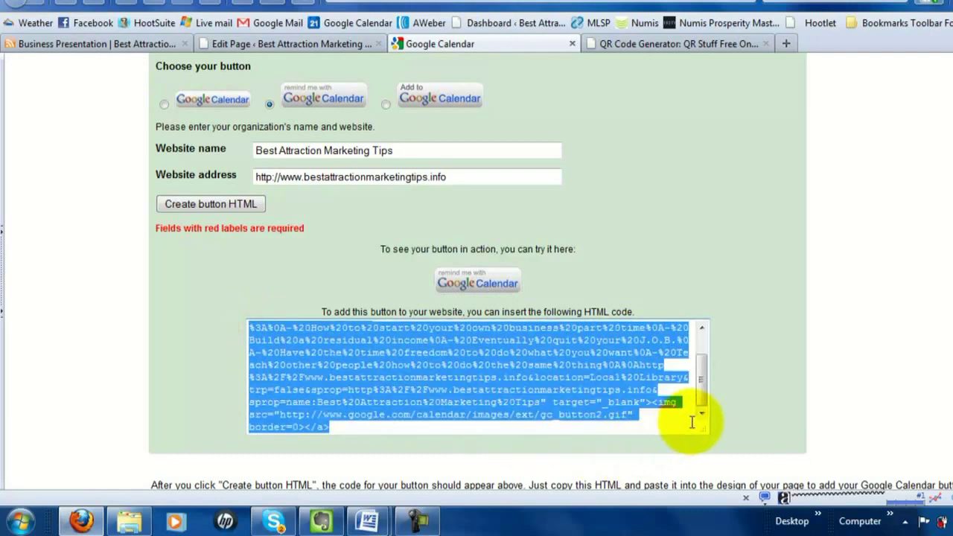
pyautogui.rightClick(491, 368)
pyautogui.click(535, 128)
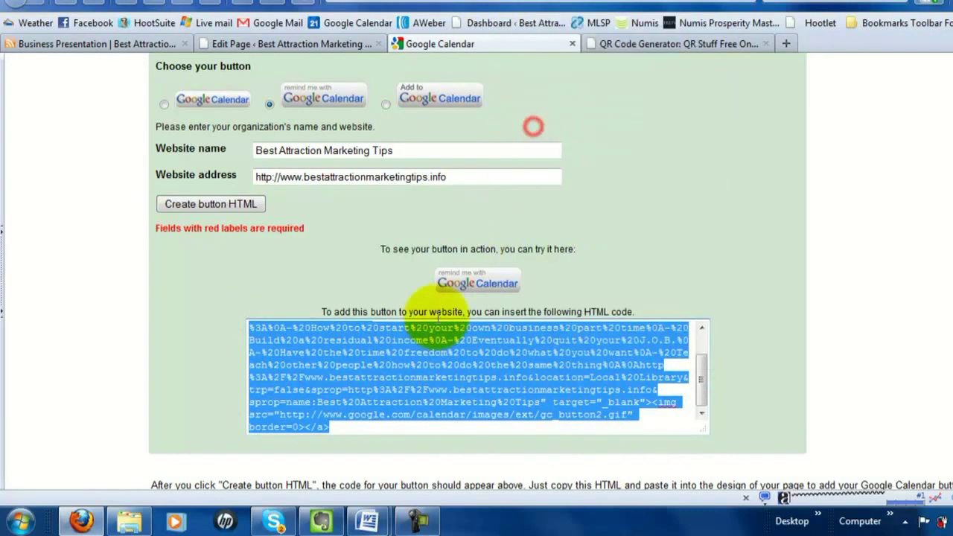
pyautogui.click(335, 240)
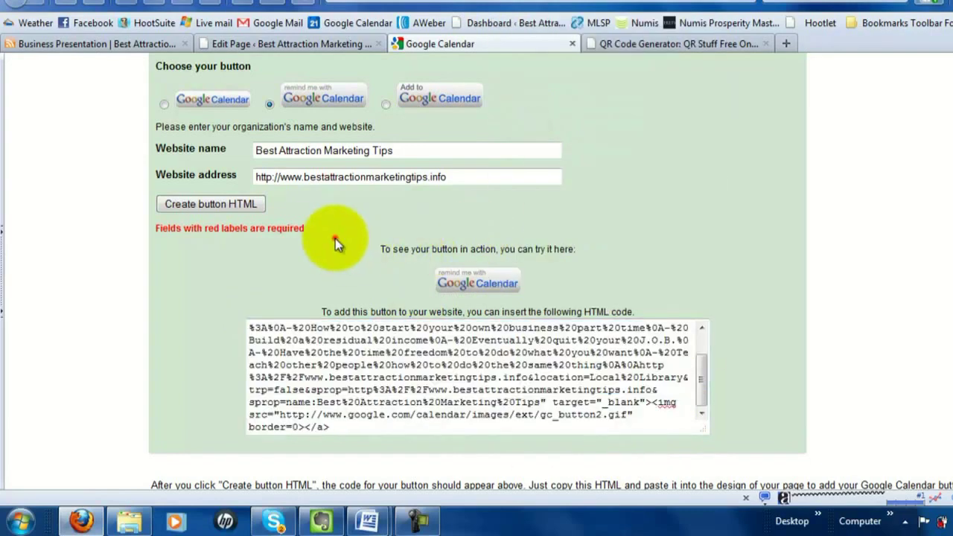
pyautogui.click(309, 45)
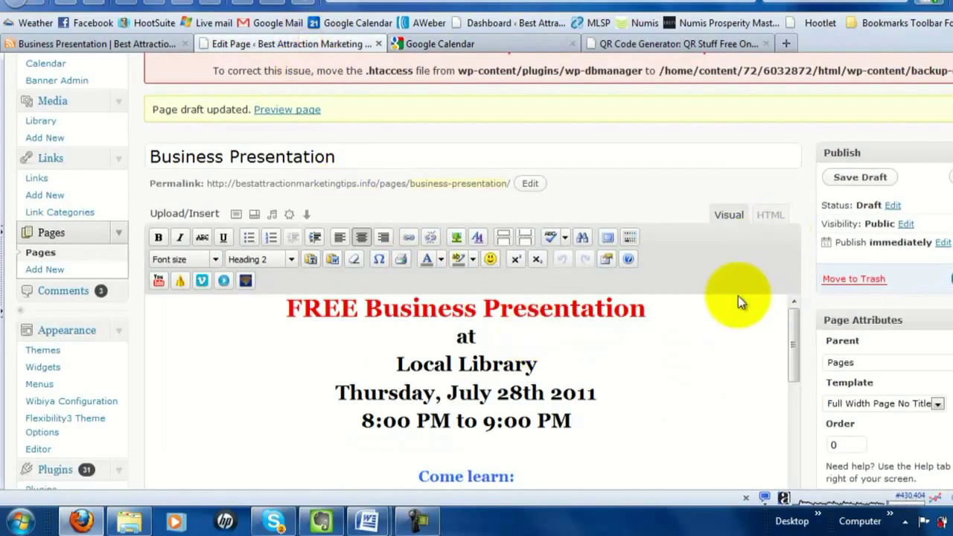
# - Delete the old Google Calendar button image below 'Add the date to your calendar:'
pyautogui.scroll(-1, 702, 325)
pyautogui.scroll(-2, 702, 325)
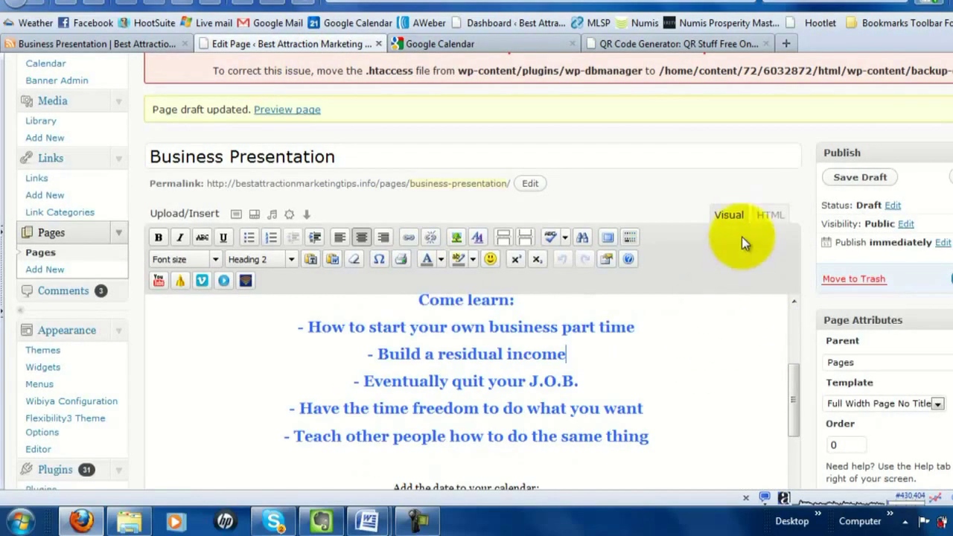
pyautogui.scroll(-2, 742, 237)
pyautogui.scroll(3, 699, 242)
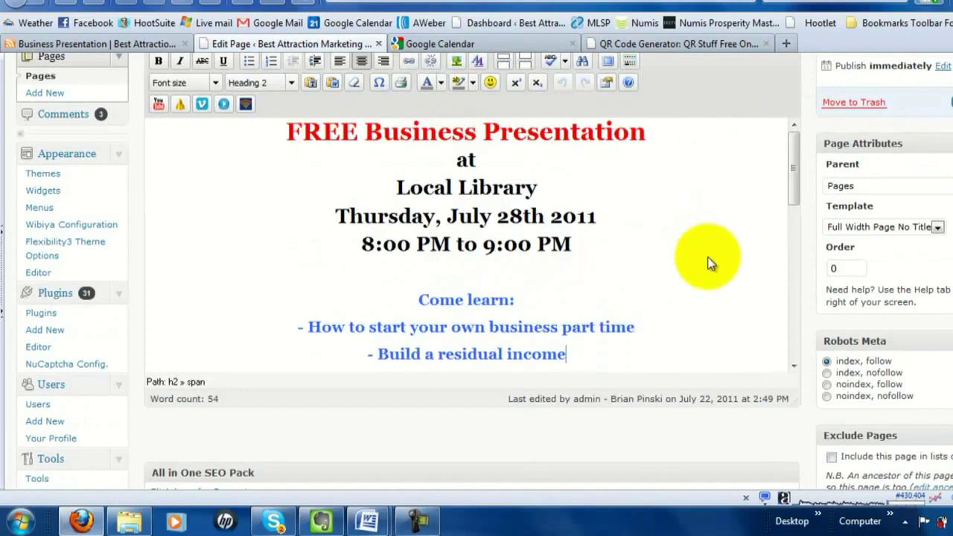
pyautogui.scroll(-3, 708, 262)
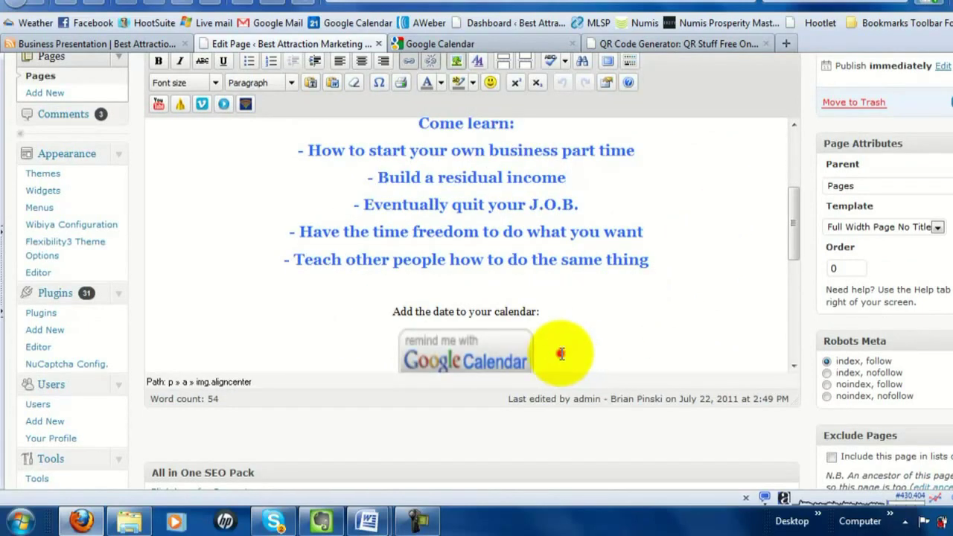
pyautogui.click(503, 350)
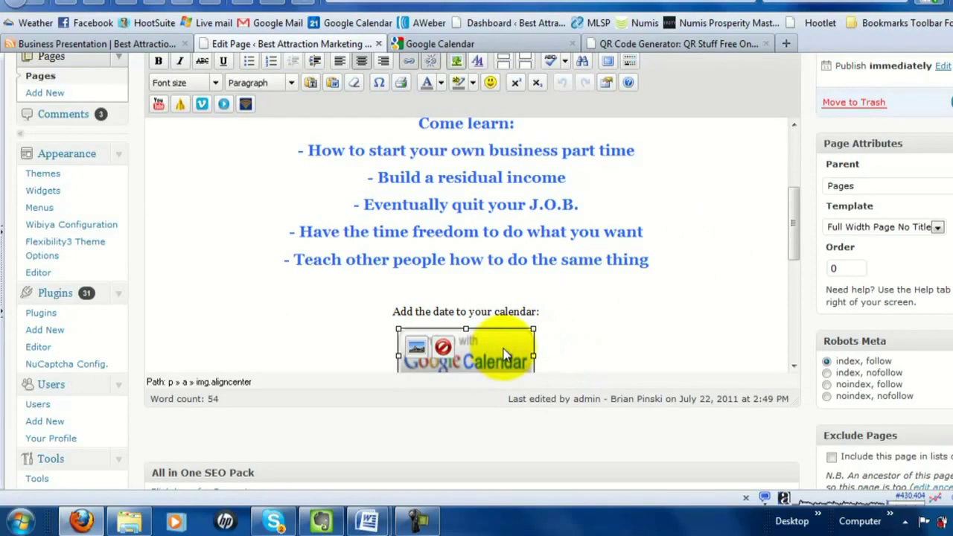
pyautogui.press('Delete')
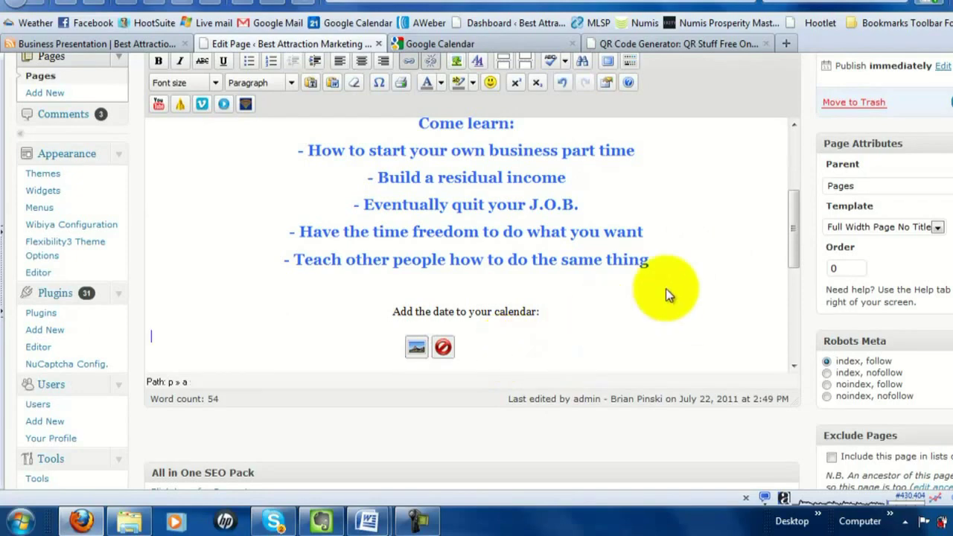
pyautogui.click(444, 350)
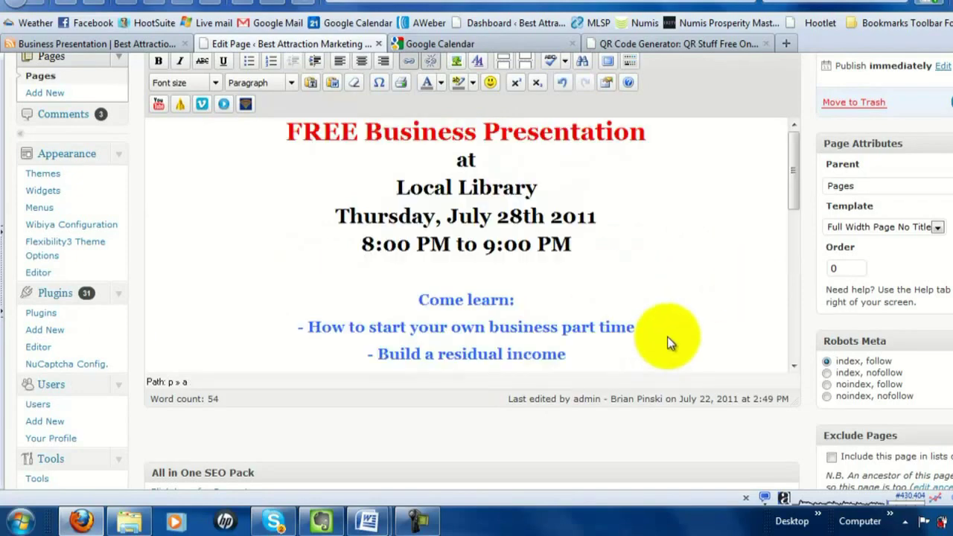
# - Place the cursor on the empty line below the calendar prompt
pyautogui.scroll(-5, 667, 340)
pyautogui.scroll(5, 799, 250)
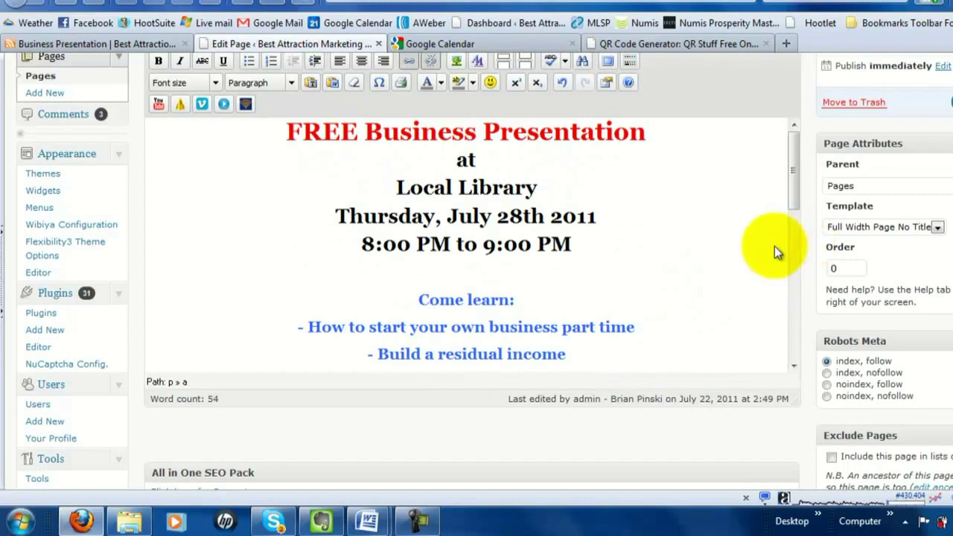
pyautogui.scroll(2, 596, 208)
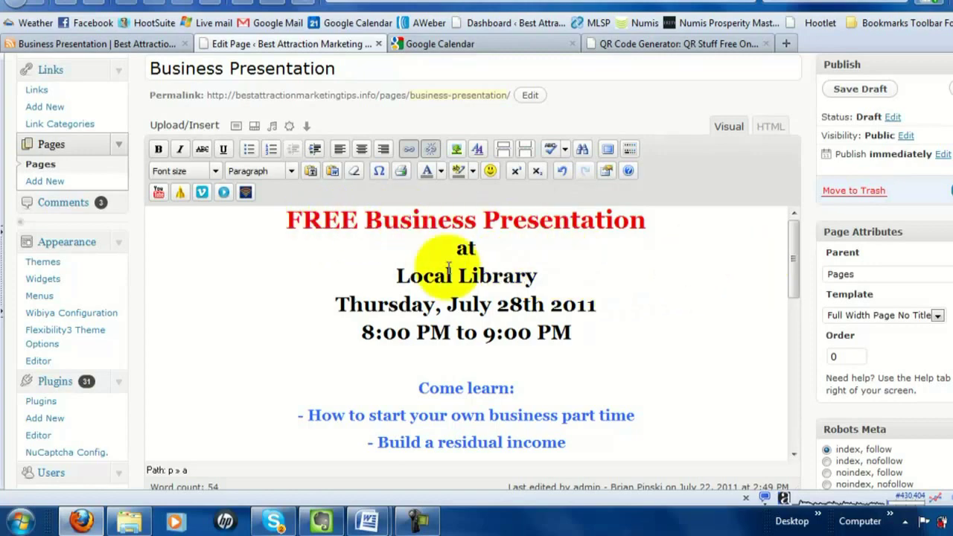
pyautogui.moveTo(792, 260); pyautogui.dragTo(798, 360)
pyautogui.click(463, 329)
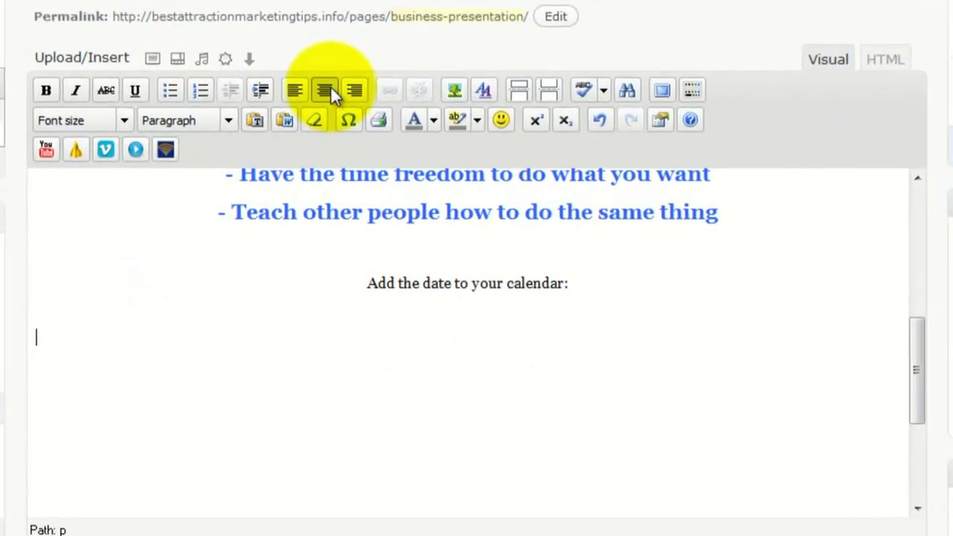
# - Centre the line, type placeholder 'button', and replace it with the pasted calendar code in HTML view
pyautogui.click(361, 148)
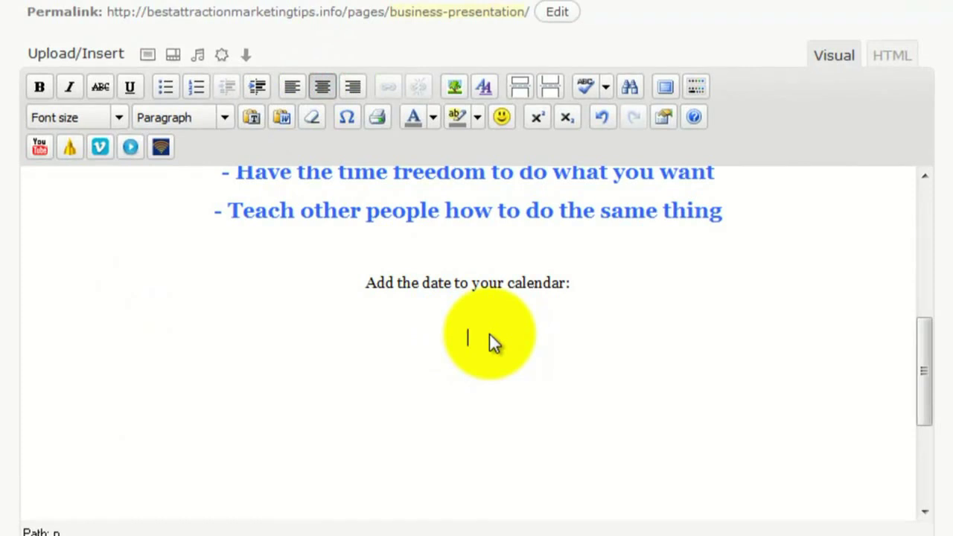
pyautogui.write('button')
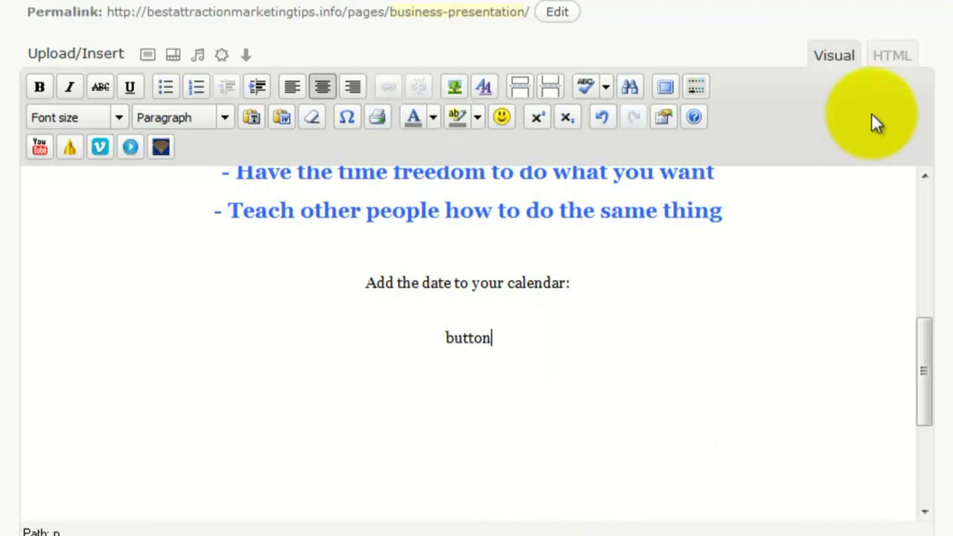
pyautogui.click(891, 57)
pyautogui.scroll(-4, 704, 276)
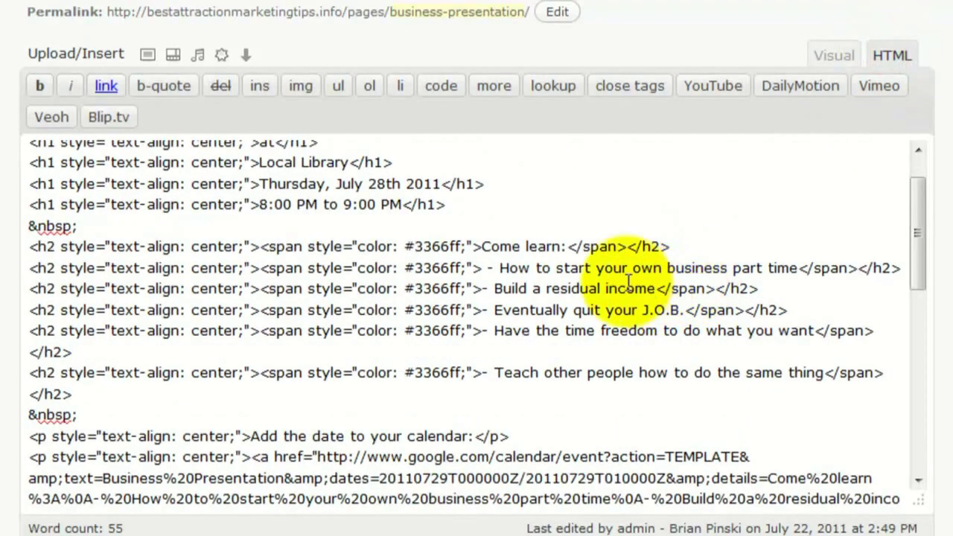
pyautogui.scroll(-4, 544, 246)
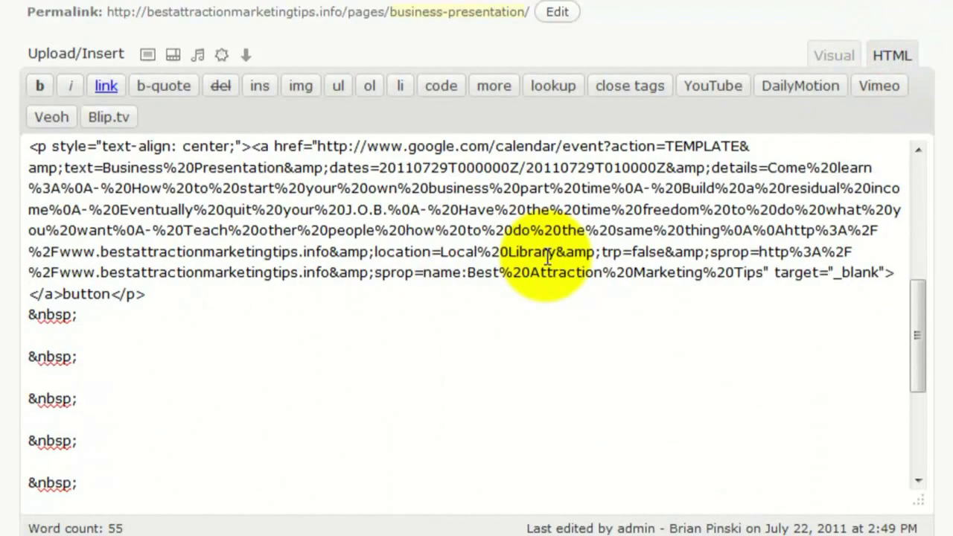
pyautogui.scroll(3, 544, 258)
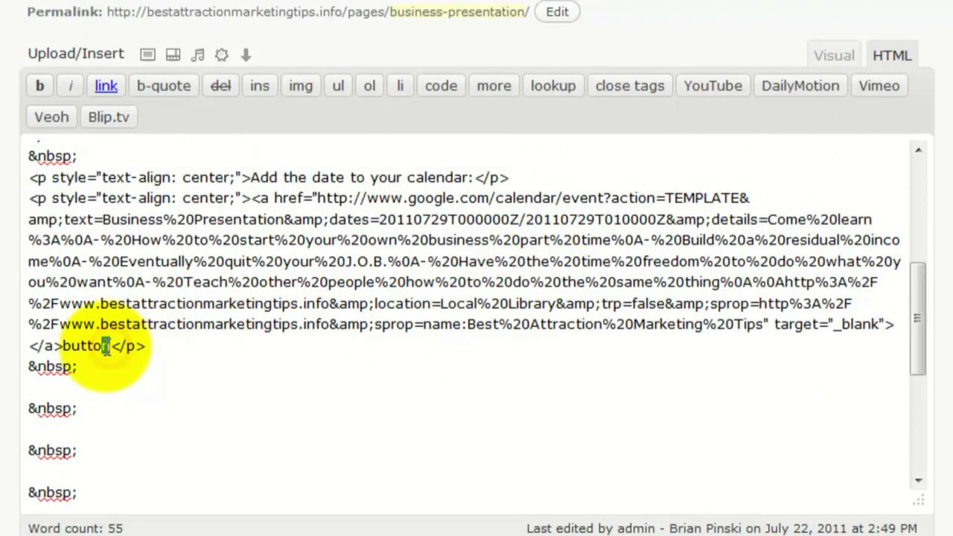
pyautogui.moveTo(110, 345); pyautogui.dragTo(81, 344)
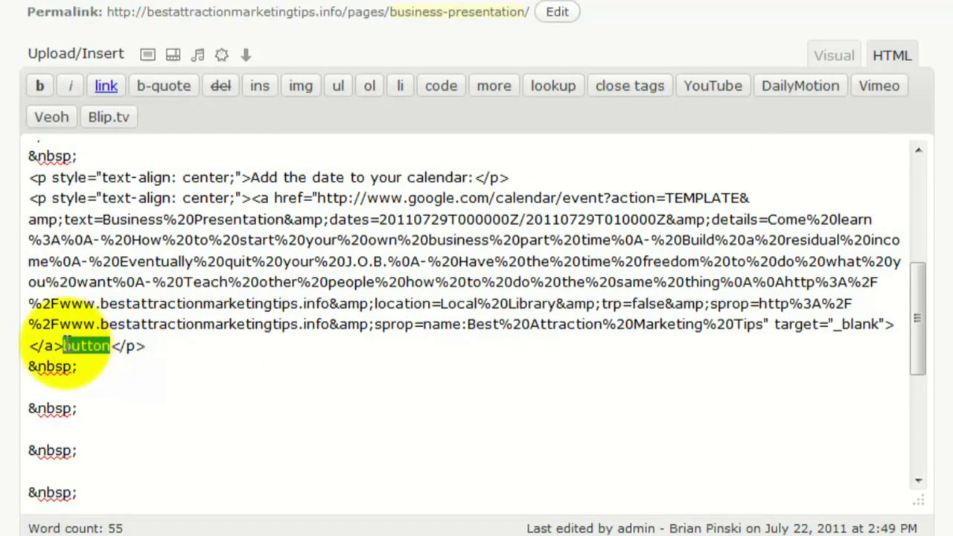
pyautogui.rightClick(65, 346)
pyautogui.click(123, 27)
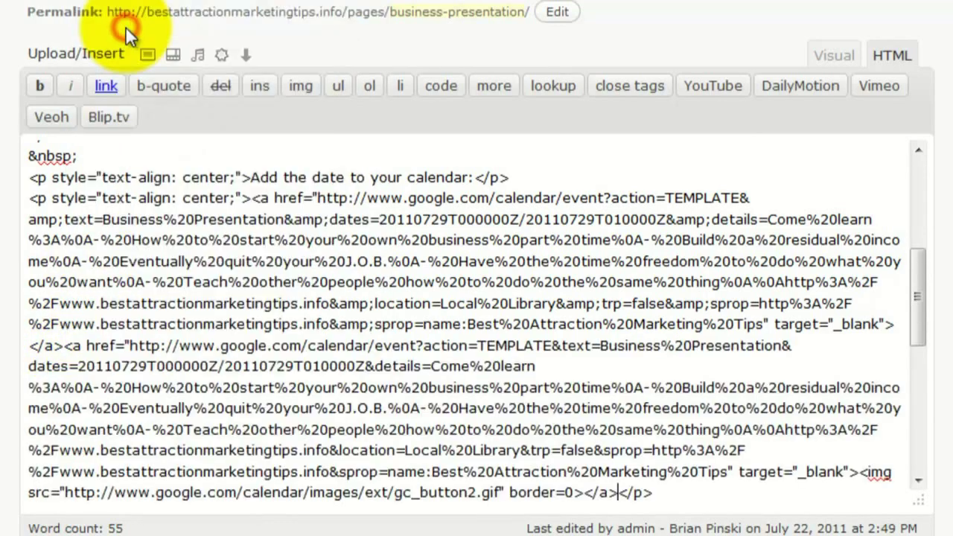
# - Open the calendar button image's options, try 80% size, then revert to 100%
pyautogui.click(828, 63)
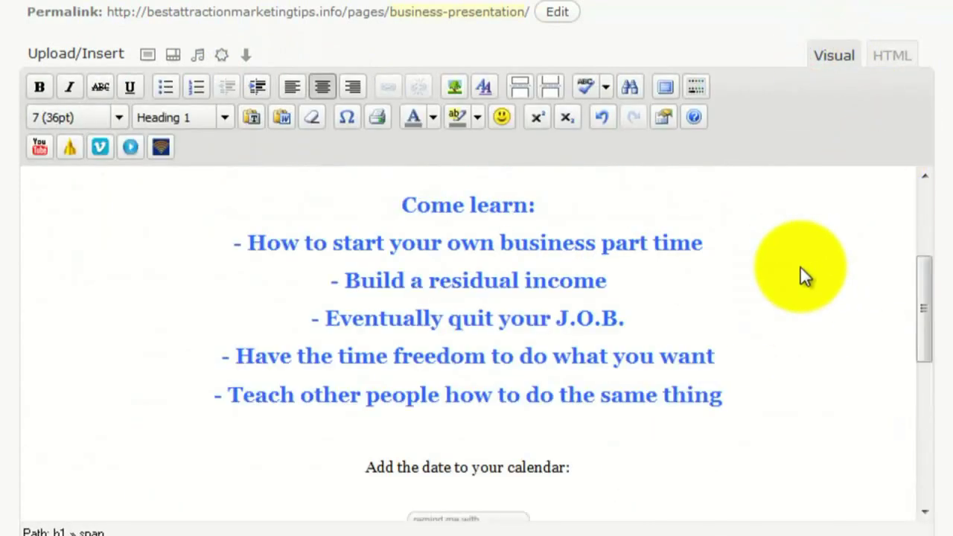
pyautogui.scroll(-3, 705, 308)
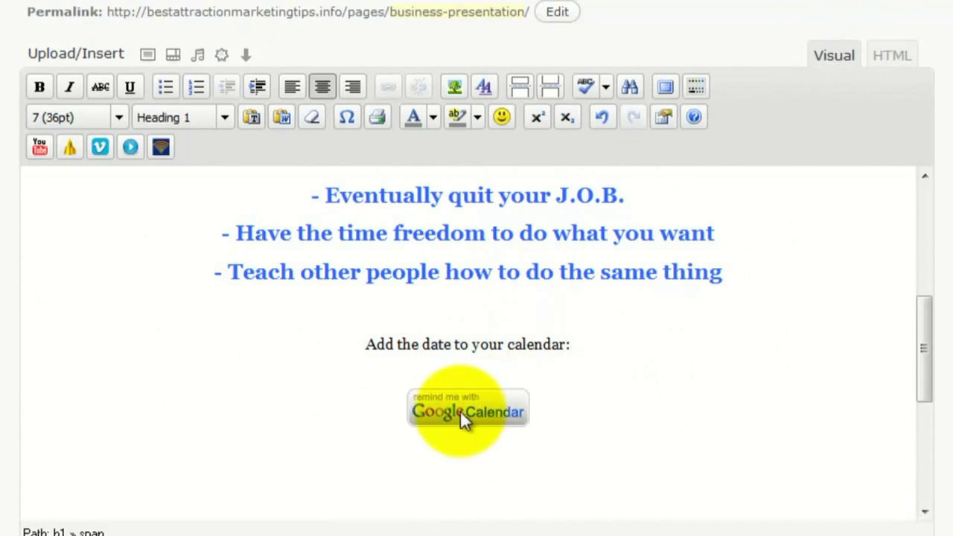
pyautogui.scroll(-3, 704, 394)
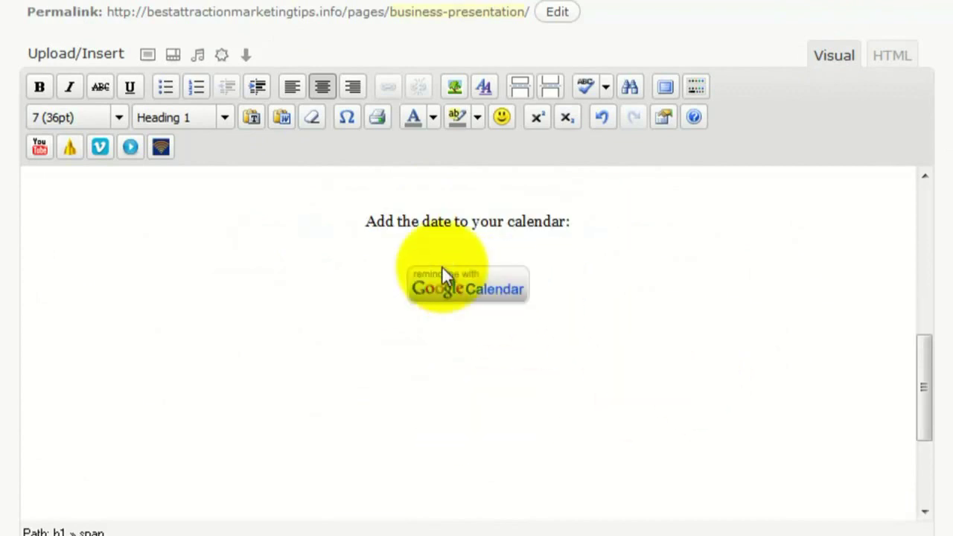
pyautogui.click(461, 302)
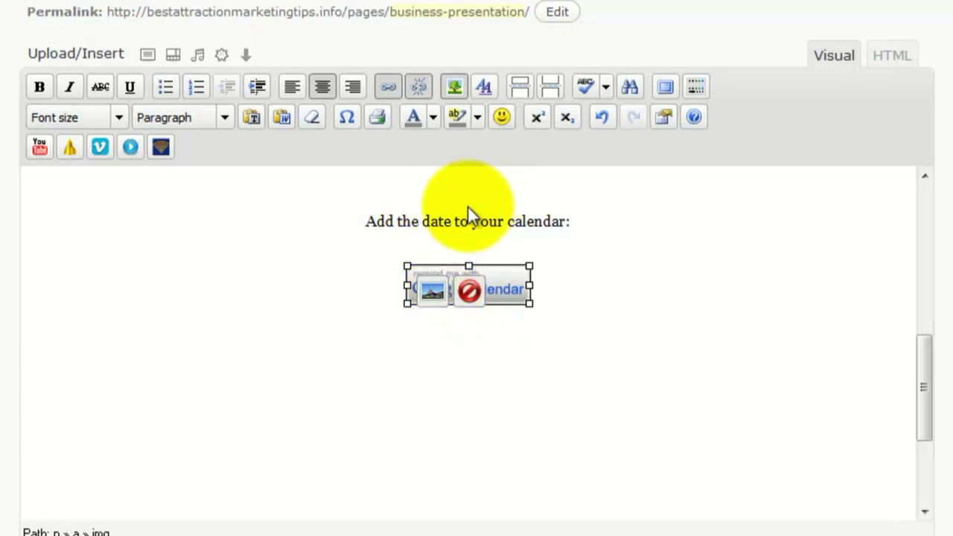
pyautogui.click(433, 290)
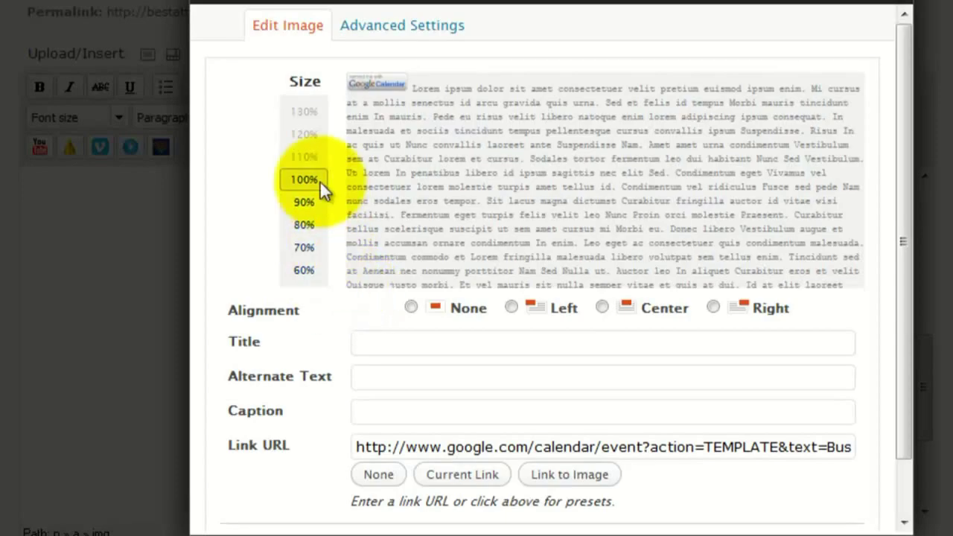
pyautogui.click(311, 230)
pyautogui.click(304, 179)
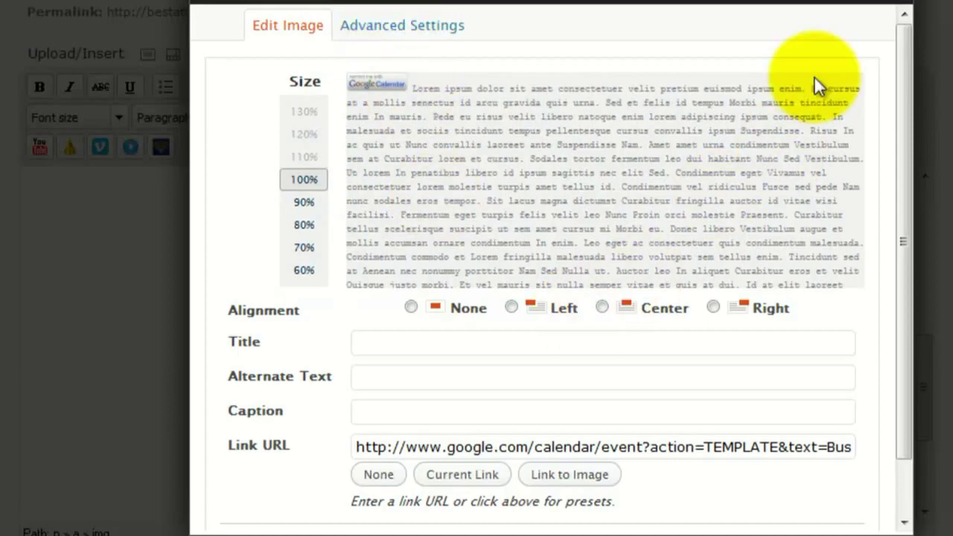
pyautogui.click(903, 7)
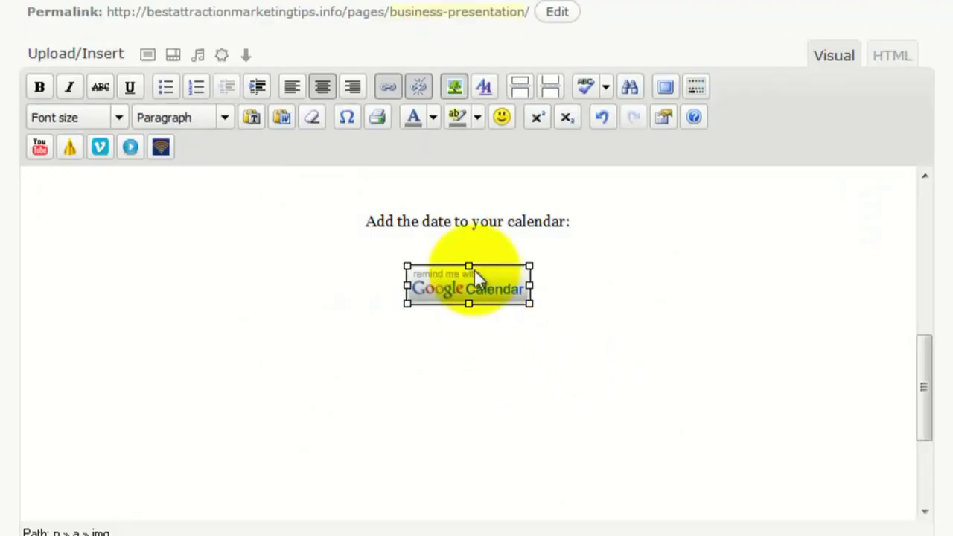
# - Set the calendar button image's width to 175 and height to 70 in Advanced Settings
pyautogui.click(447, 290)
pyautogui.click(432, 292)
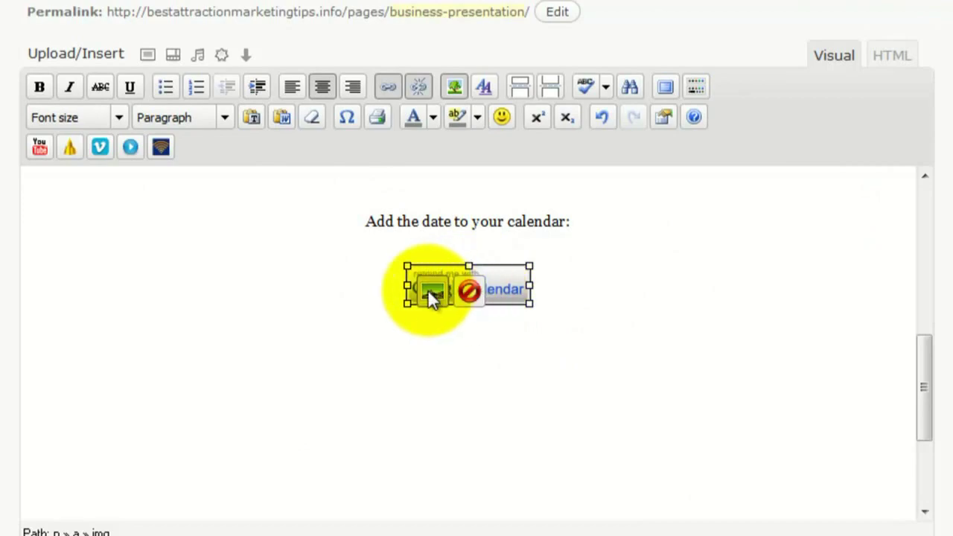
pyautogui.click(430, 292)
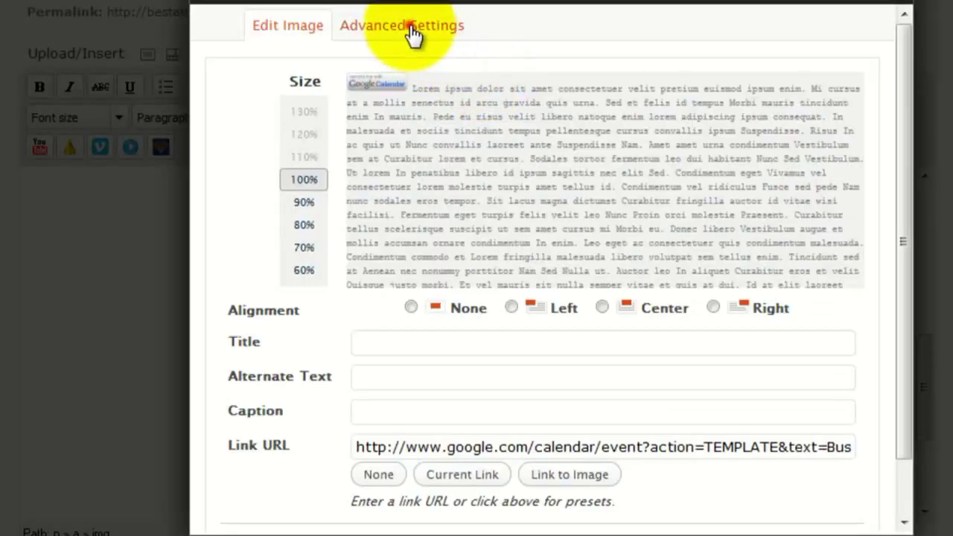
pyautogui.click(411, 27)
pyautogui.scroll(-3, 417, 328)
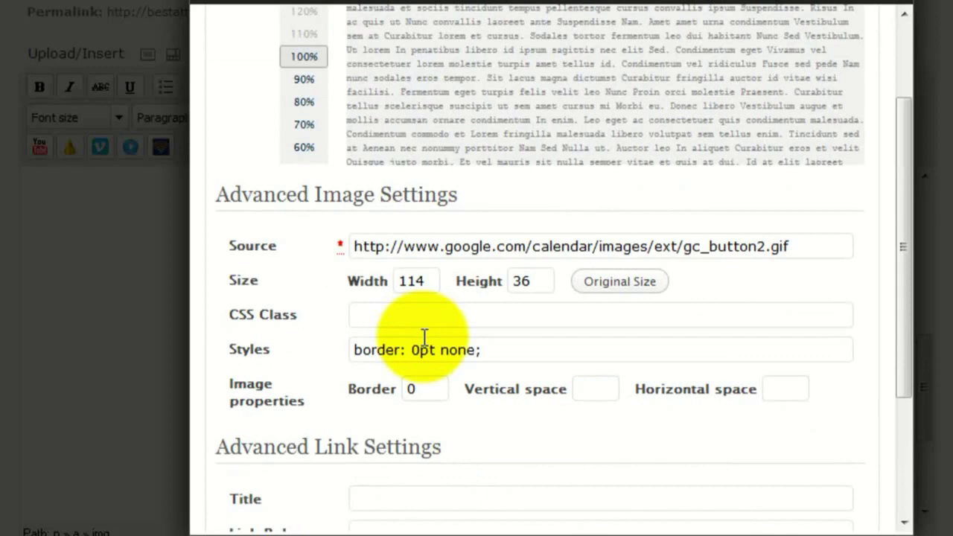
pyautogui.doubleClick(422, 281)
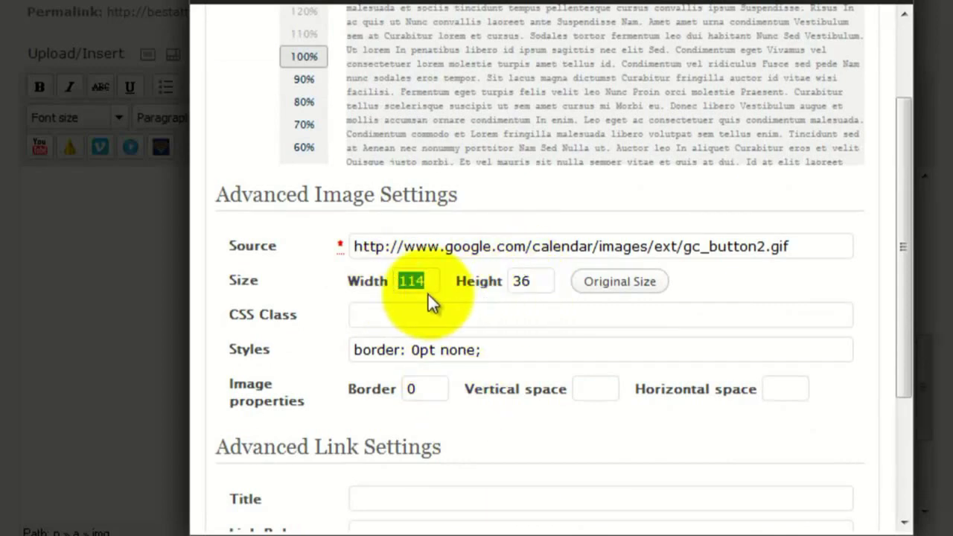
pyautogui.write('175')
pyautogui.doubleClick(521, 281)
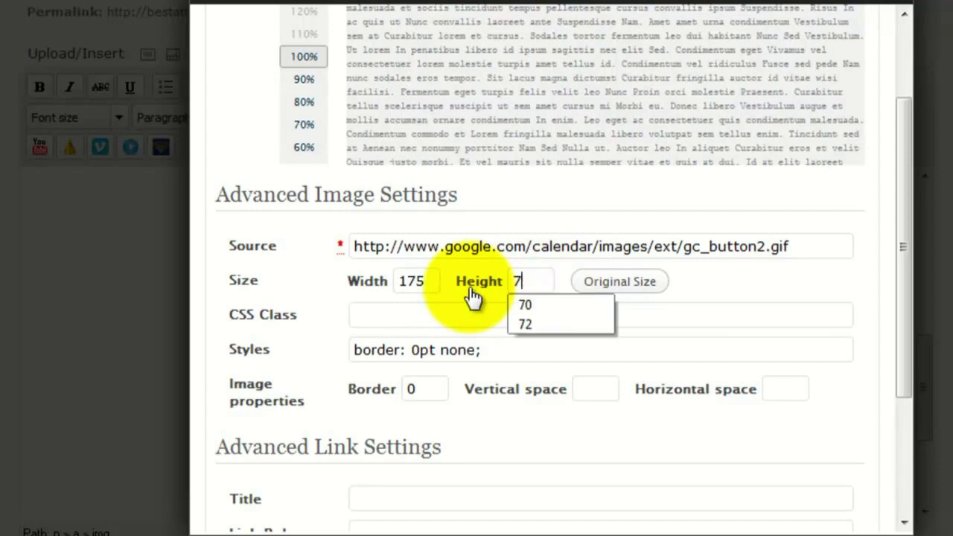
pyautogui.scroll(-3, 423, 359)
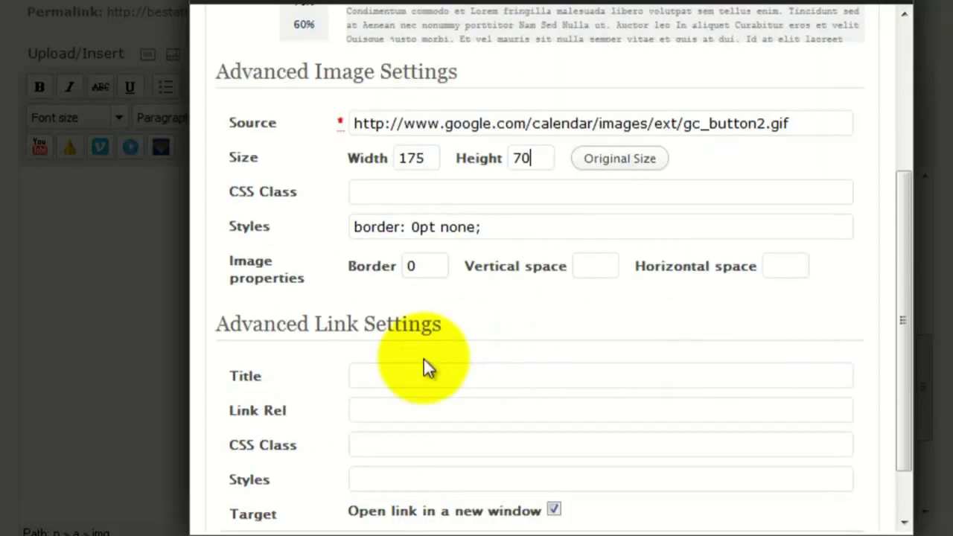
pyautogui.scroll(-2, 307, 440)
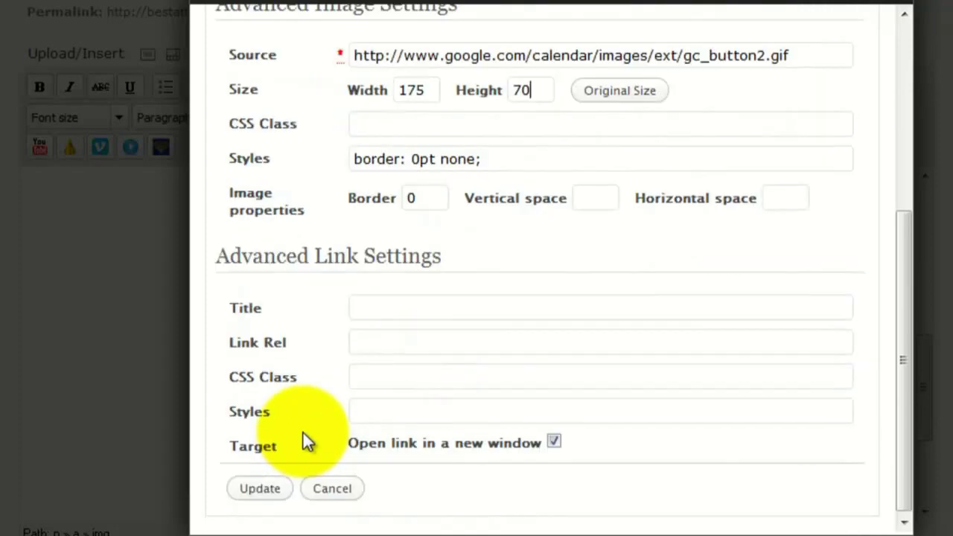
pyautogui.click(259, 488)
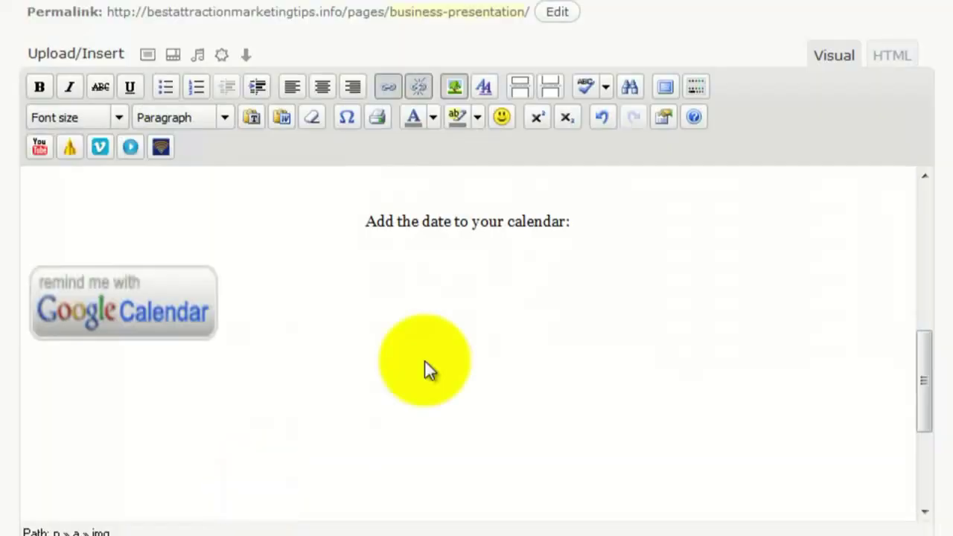
pyautogui.click(113, 301)
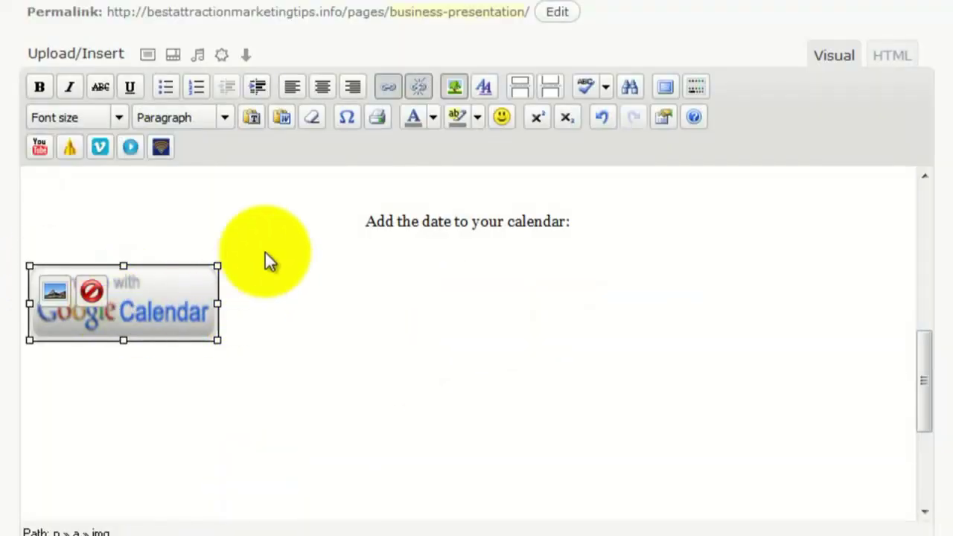
# - Centre the enlarged calendar button and save the Business Presentation page as a draft
pyautogui.click(322, 87)
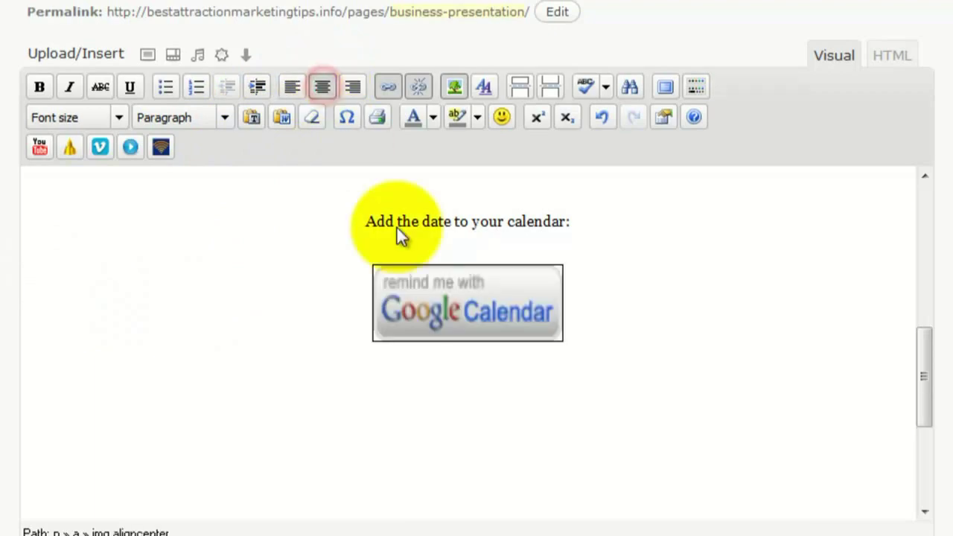
pyautogui.click(623, 335)
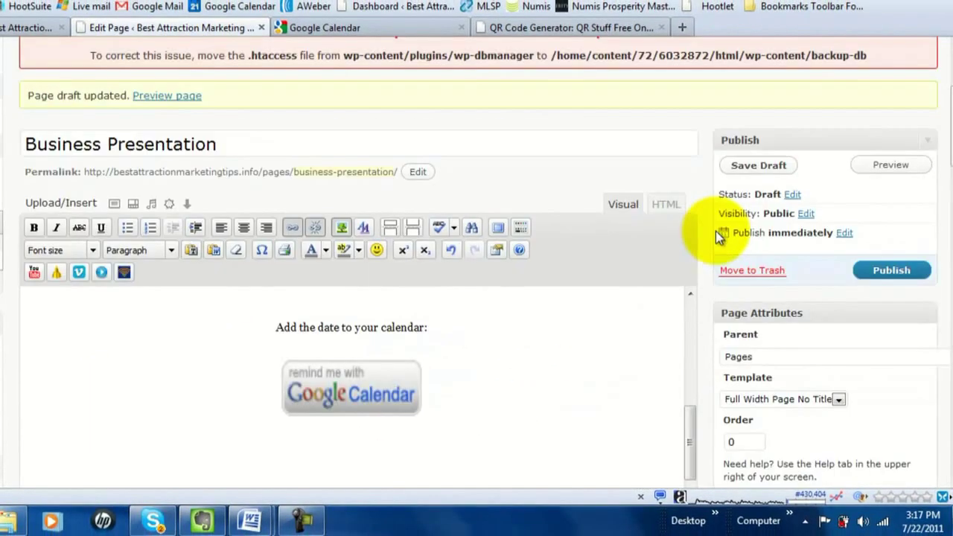
pyautogui.click(737, 165)
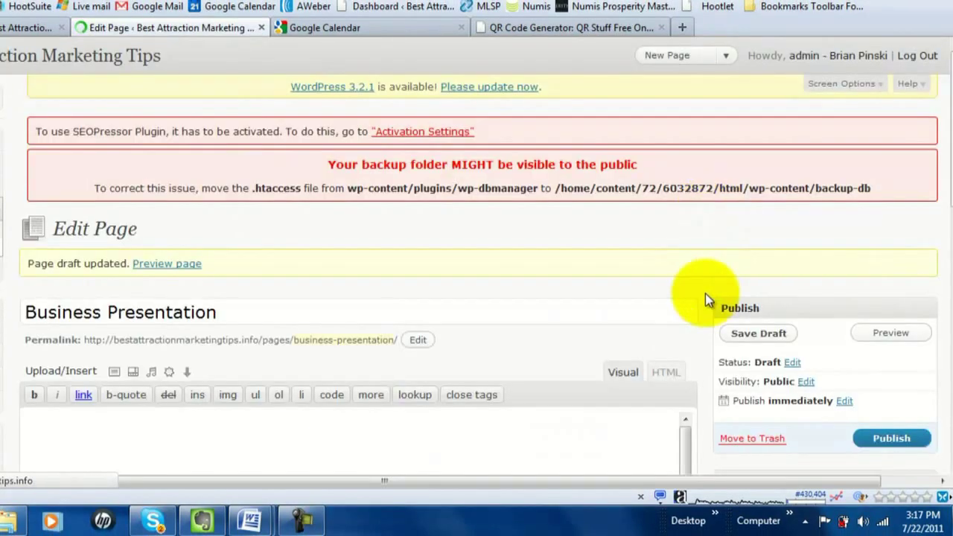
pyautogui.scroll(-2, 706, 293)
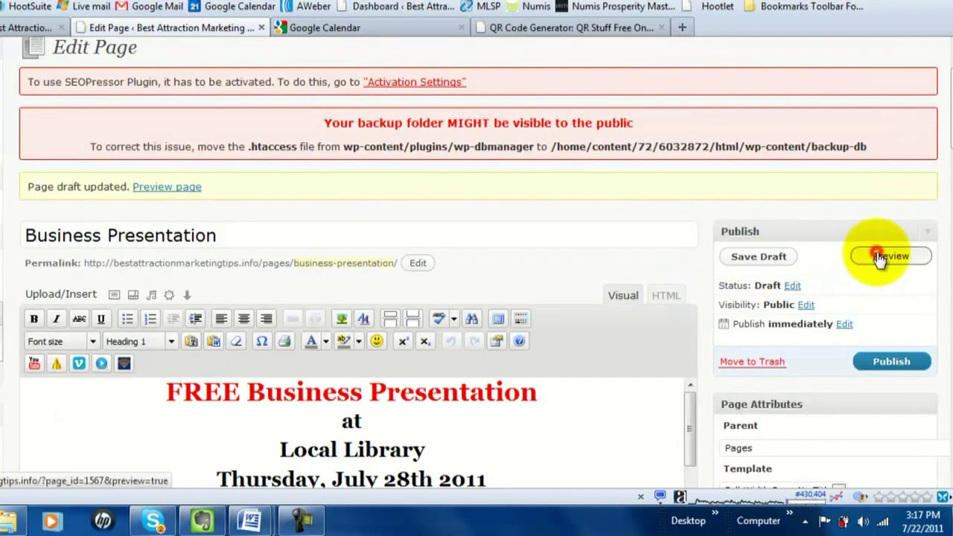
# - Preview the page and follow its centred calendar button to the prefilled Business Presentation event
pyautogui.click(878, 256)
pyautogui.click(888, 261)
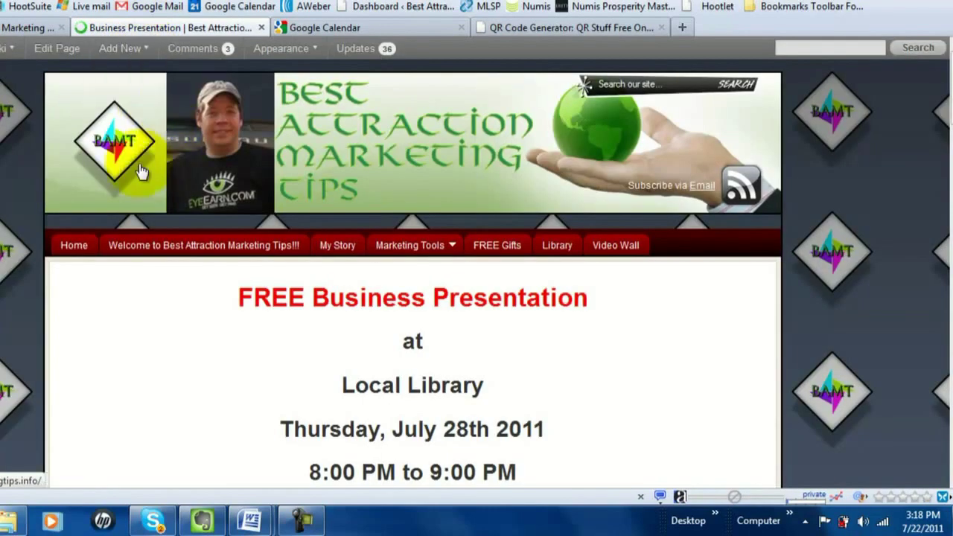
pyautogui.scroll(-4, 726, 272)
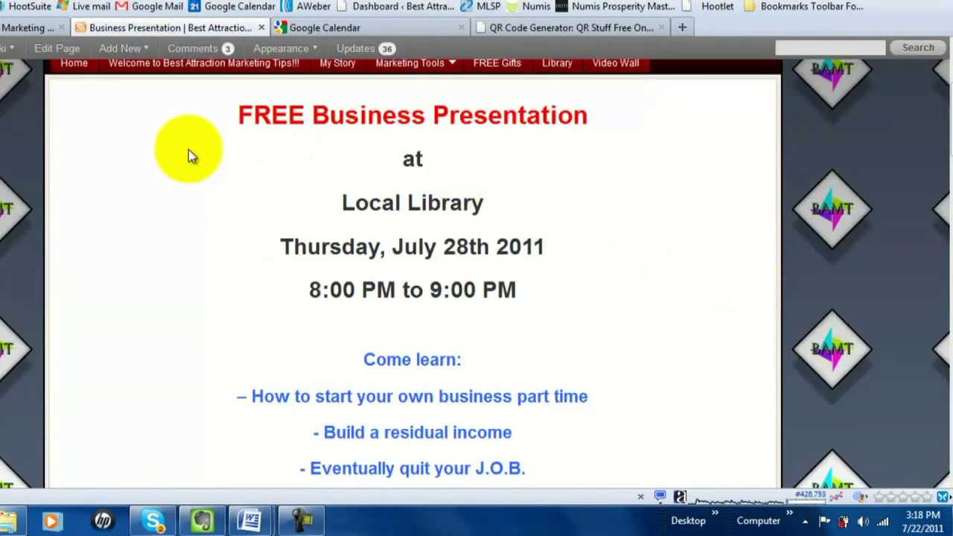
pyautogui.scroll(-2, 268, 237)
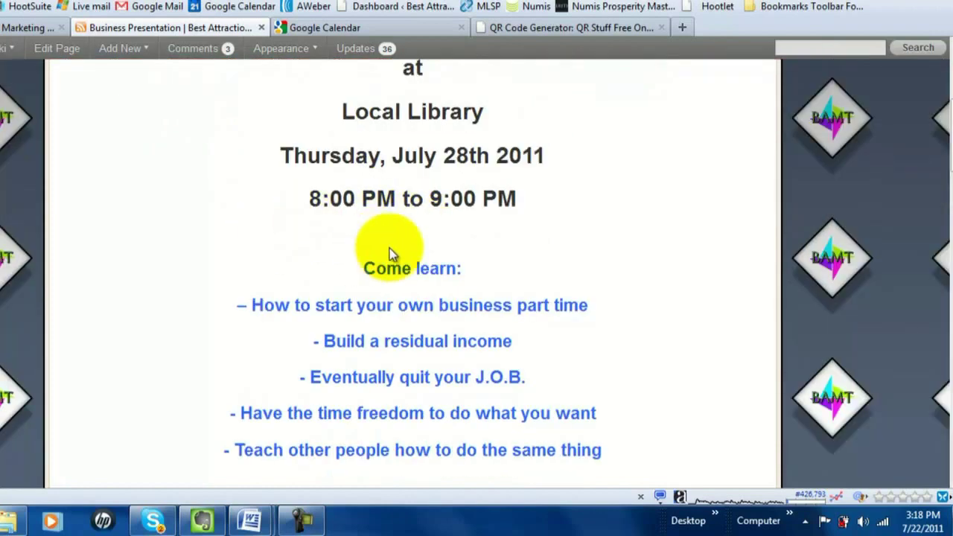
pyautogui.scroll(-4, 342, 249)
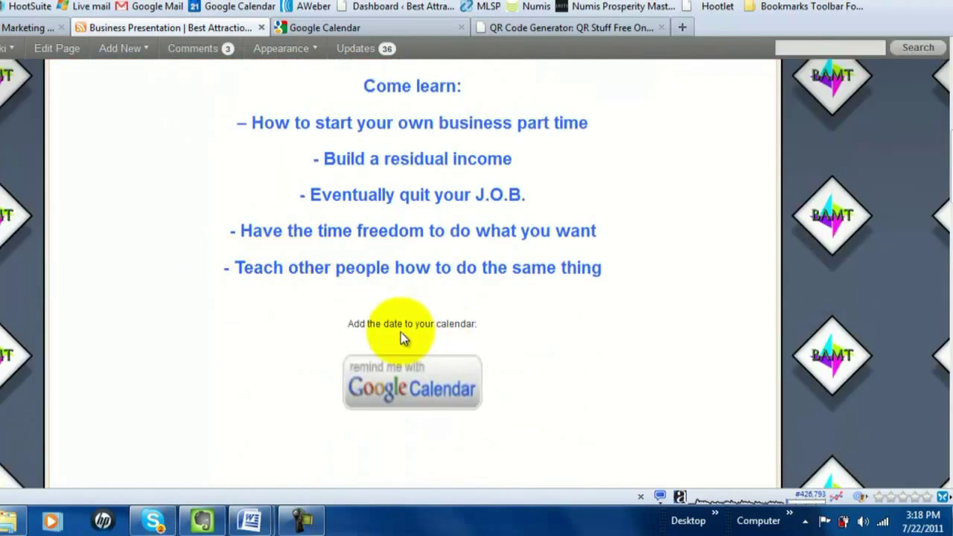
pyautogui.scroll(-2, 429, 330)
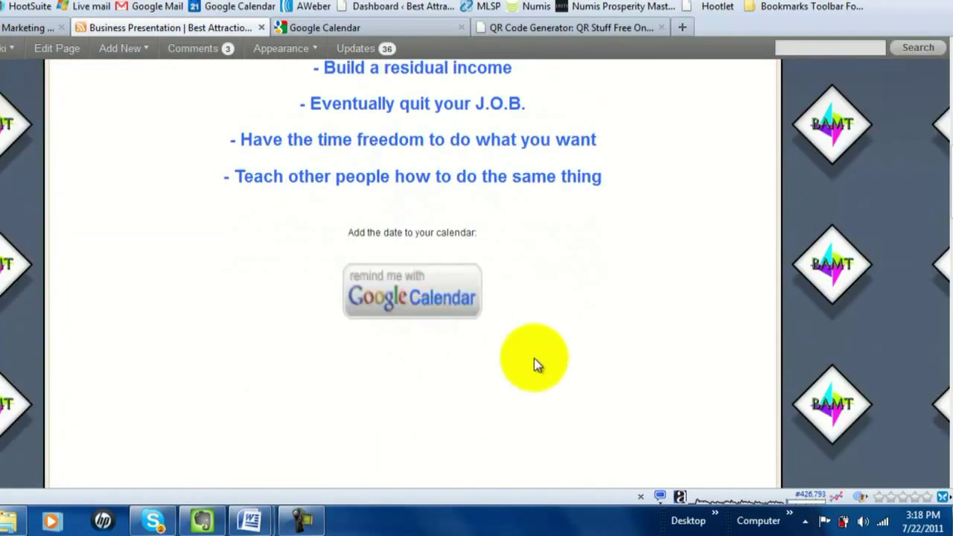
pyautogui.click(414, 295)
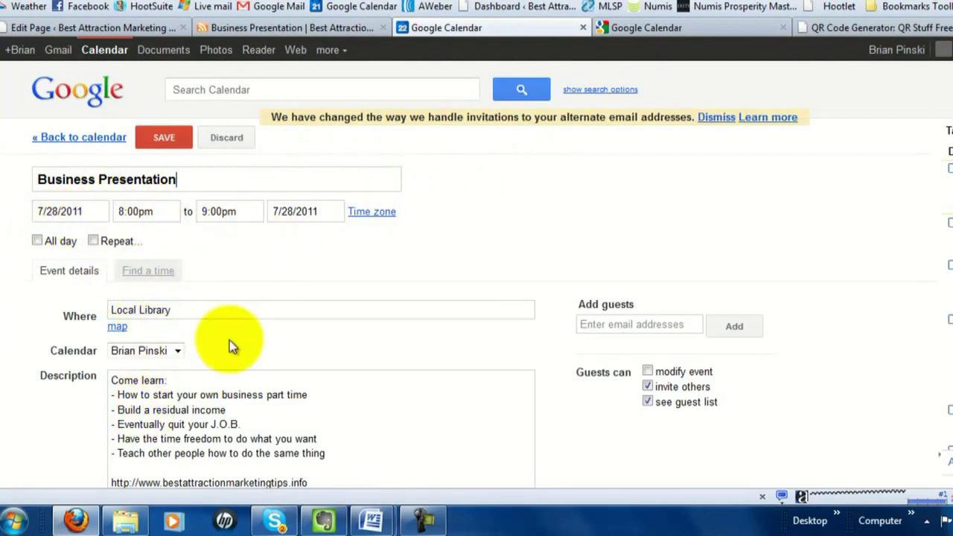
# - Save the Business Presentation event for July 28, 8pm–9pm at Local Library
pyautogui.scroll(-5, 70, 387)
pyautogui.scroll(5, 126, 380)
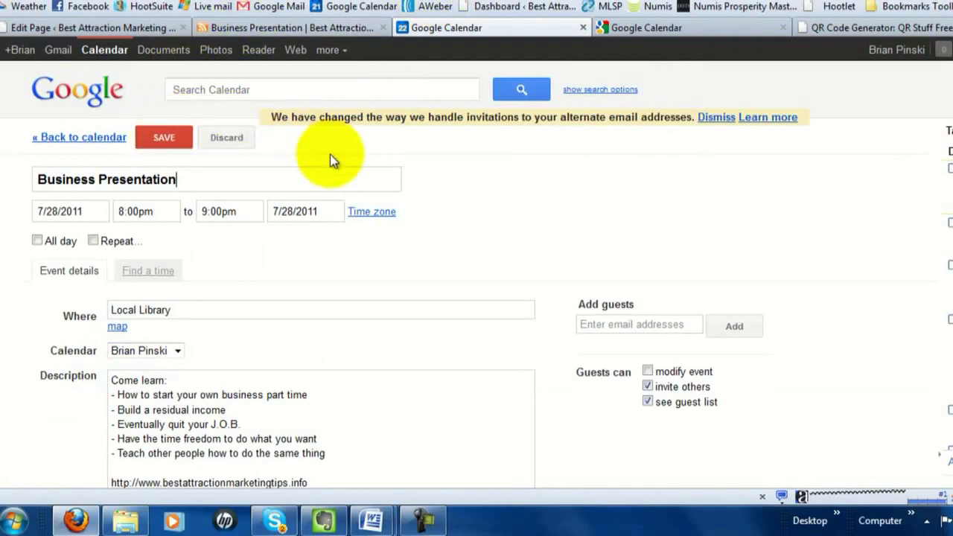
pyautogui.click(165, 140)
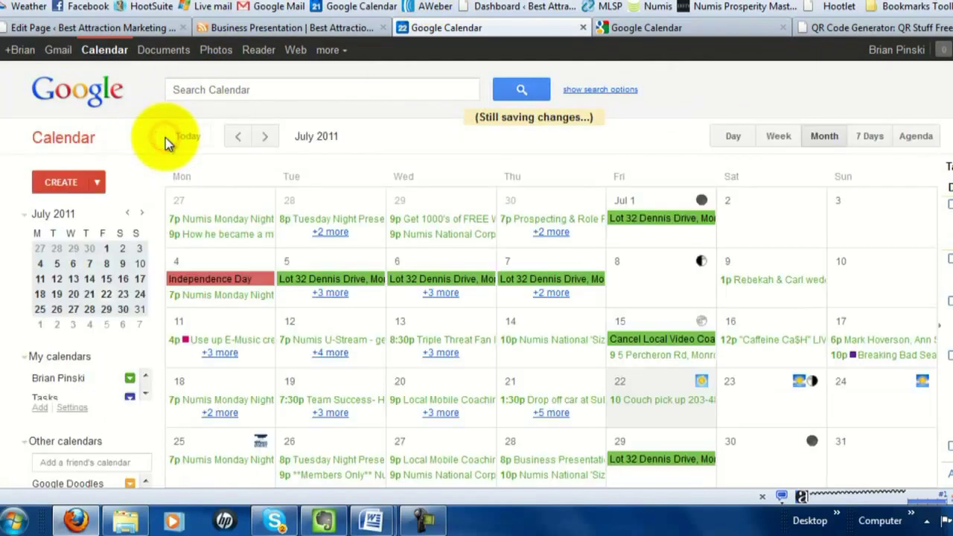
pyautogui.scroll(-1, 492, 431)
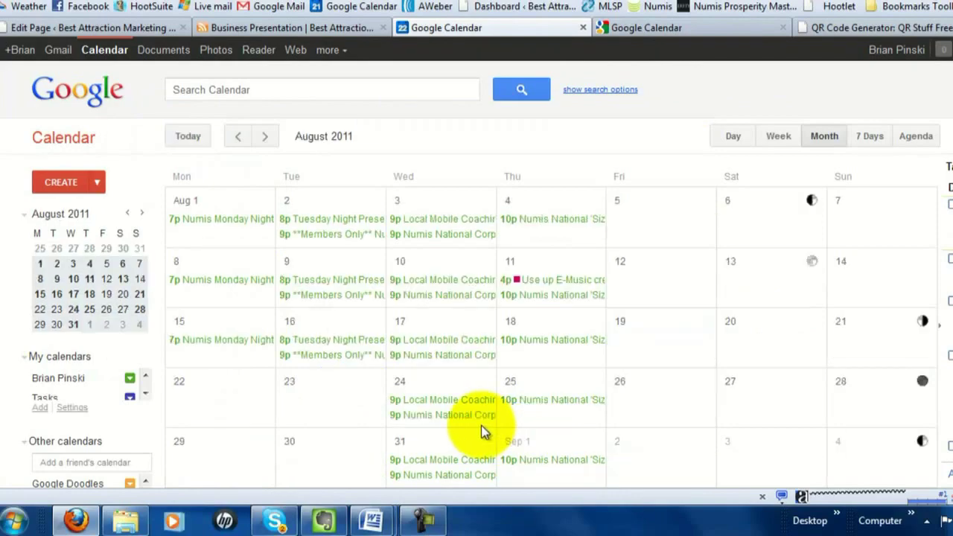
pyautogui.scroll(1, 481, 425)
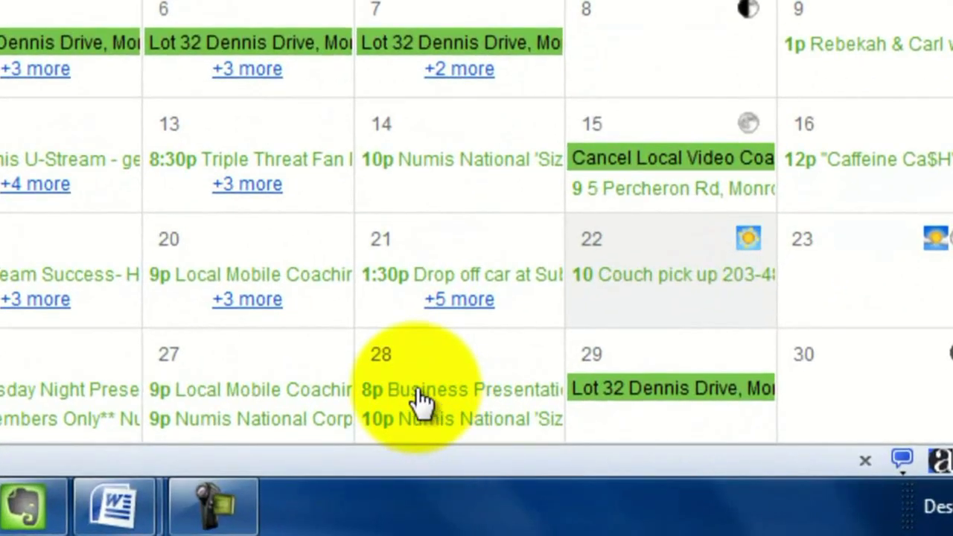
# - Reopen the saved July 28 Business Presentation event's full details page
pyautogui.click(420, 401)
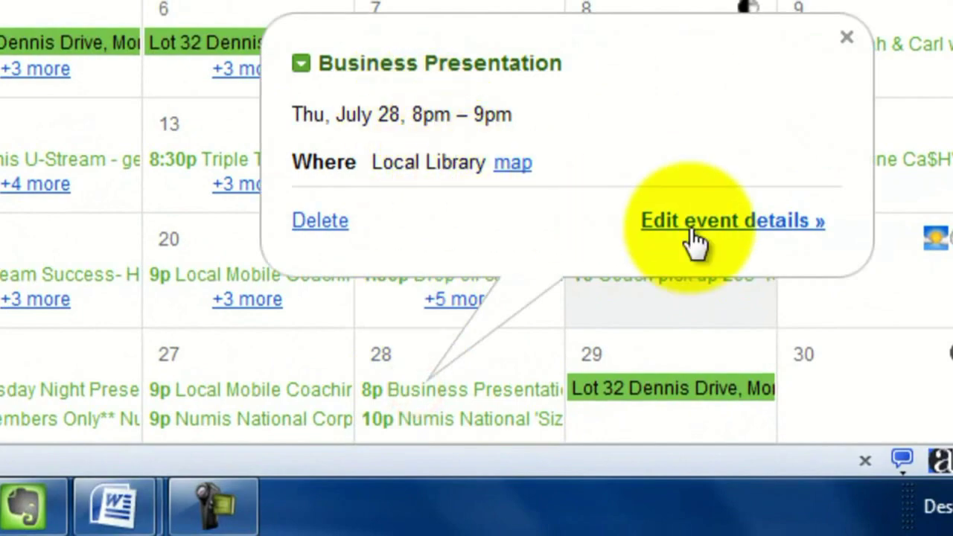
pyautogui.click(752, 234)
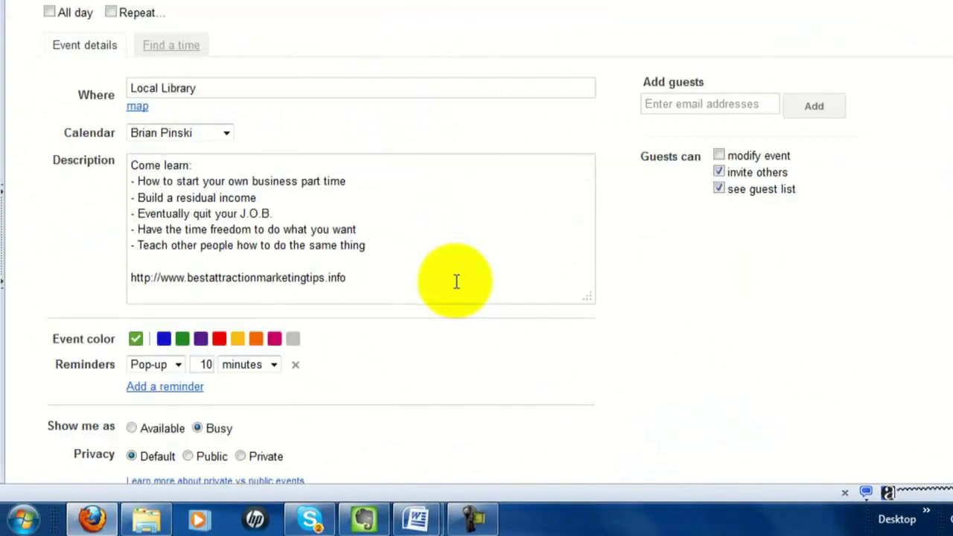
pyautogui.scroll(5, 456, 281)
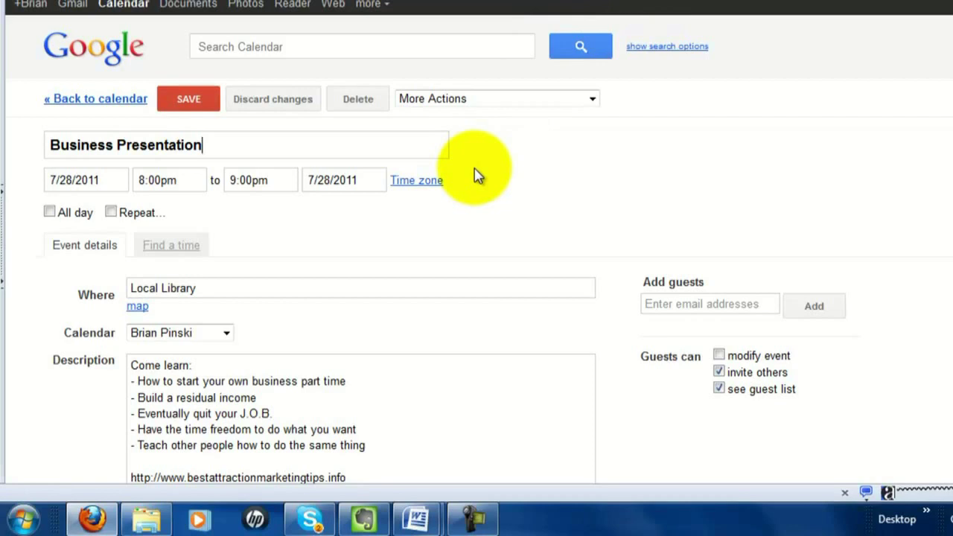
# - Return to the WordPress preview showing the centred Google Calendar reminder button
pyautogui.click(404, 1)
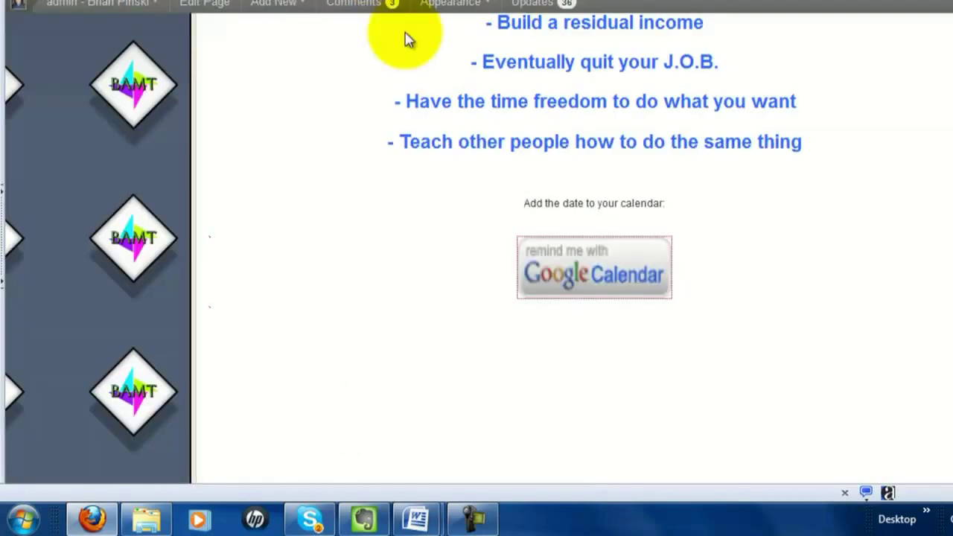